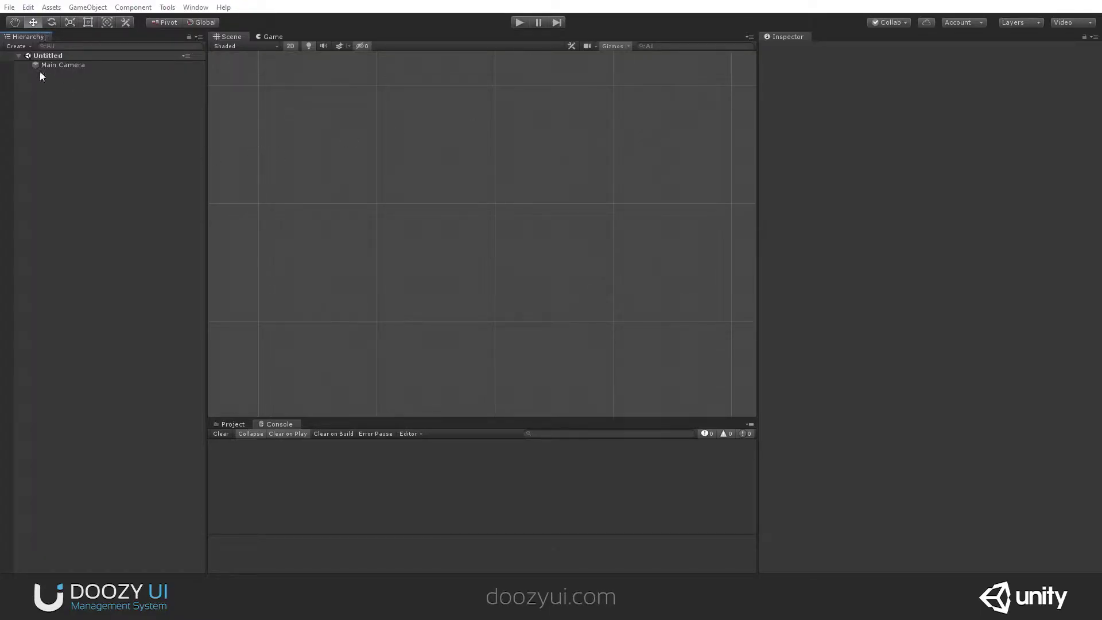
# - Add a Doozy UIButton Listener to the scene, leaving its trigger action on On Click
pyautogui.rightClick(40, 124)
pyautogui.moveTo(117, 269)
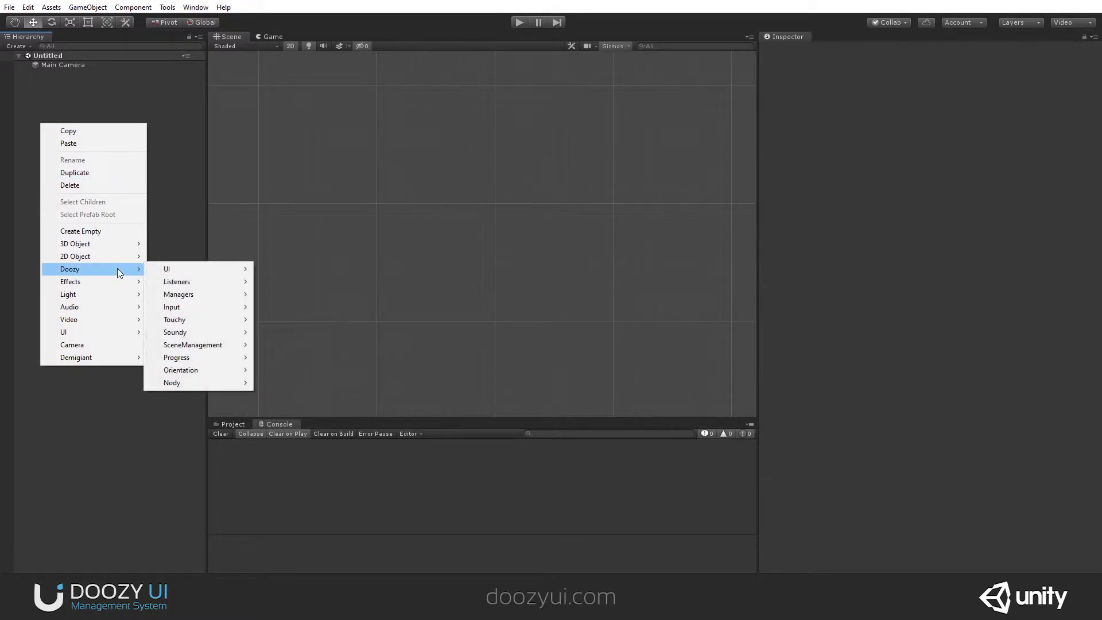
pyautogui.moveTo(206, 282)
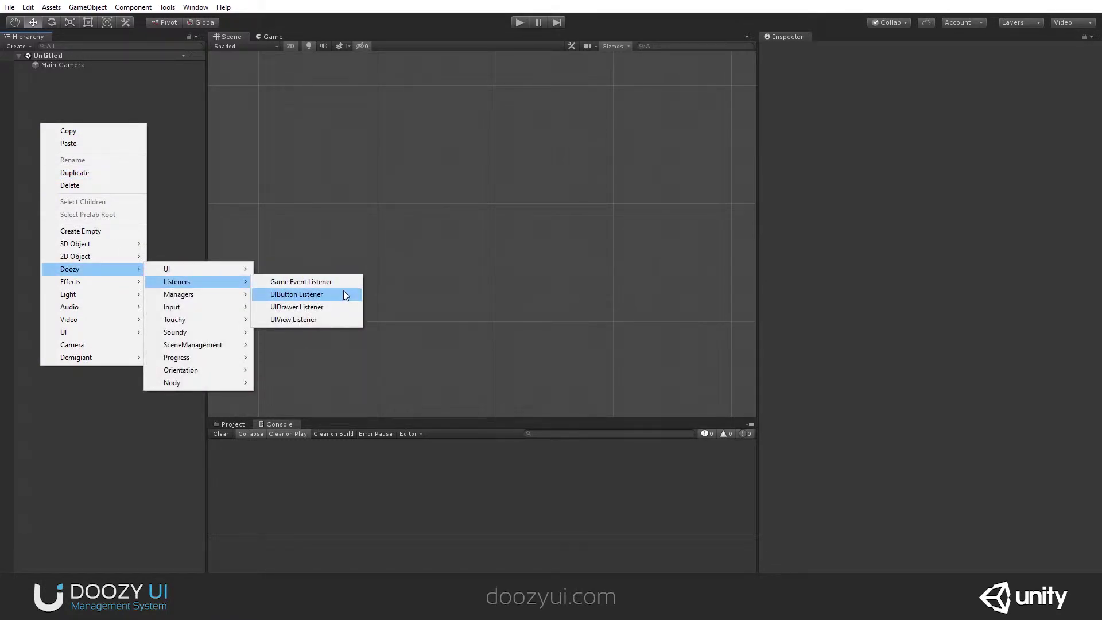
pyautogui.click(346, 295)
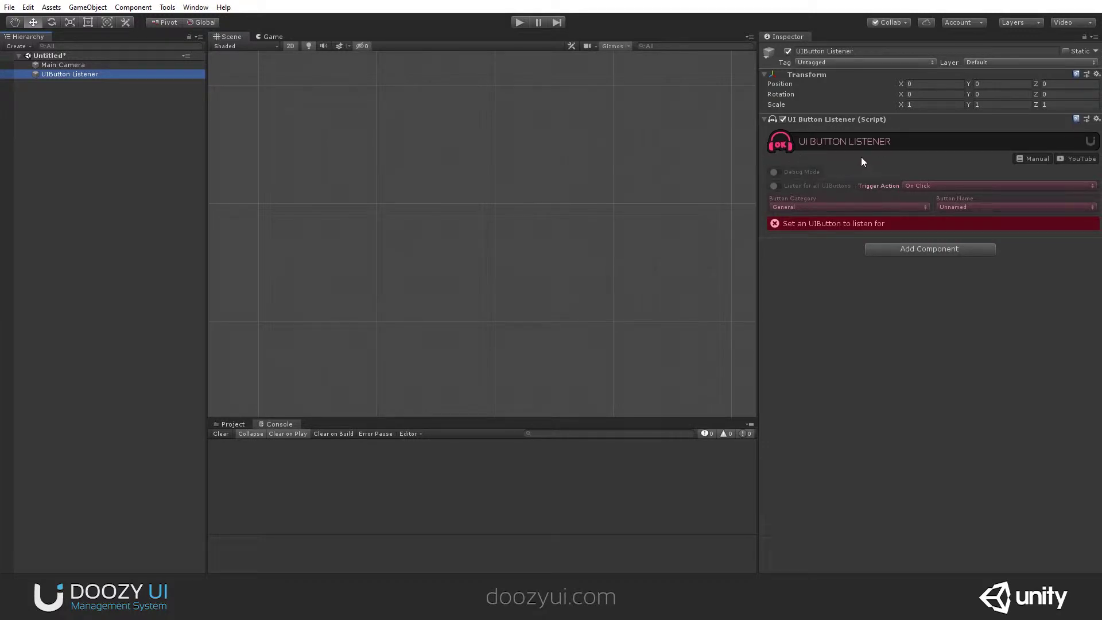
pyautogui.click(920, 185)
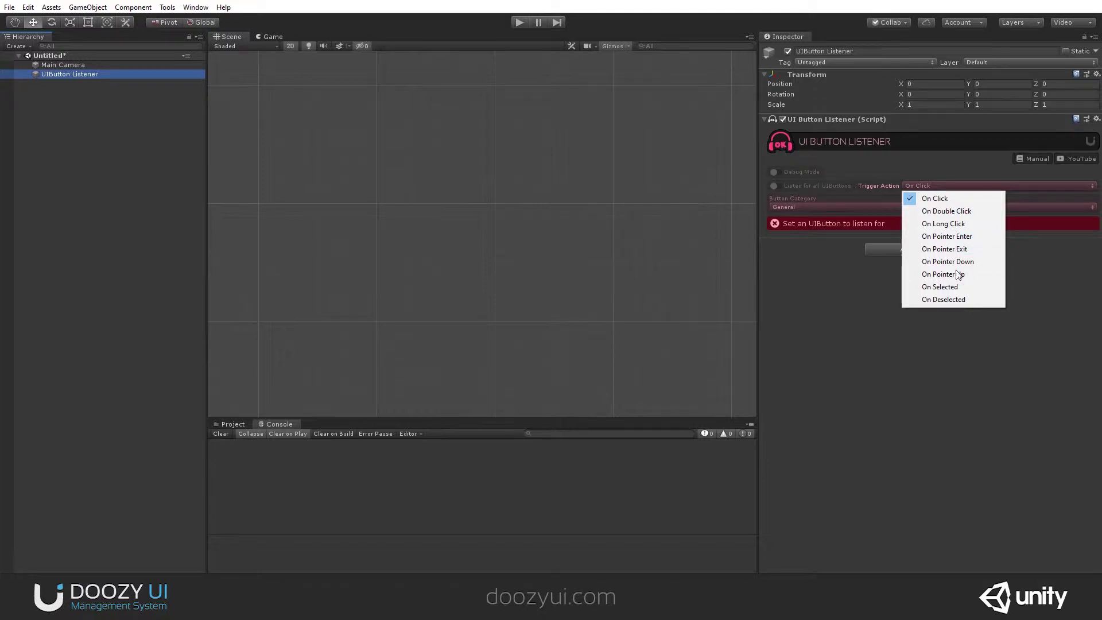
pyautogui.click(925, 161)
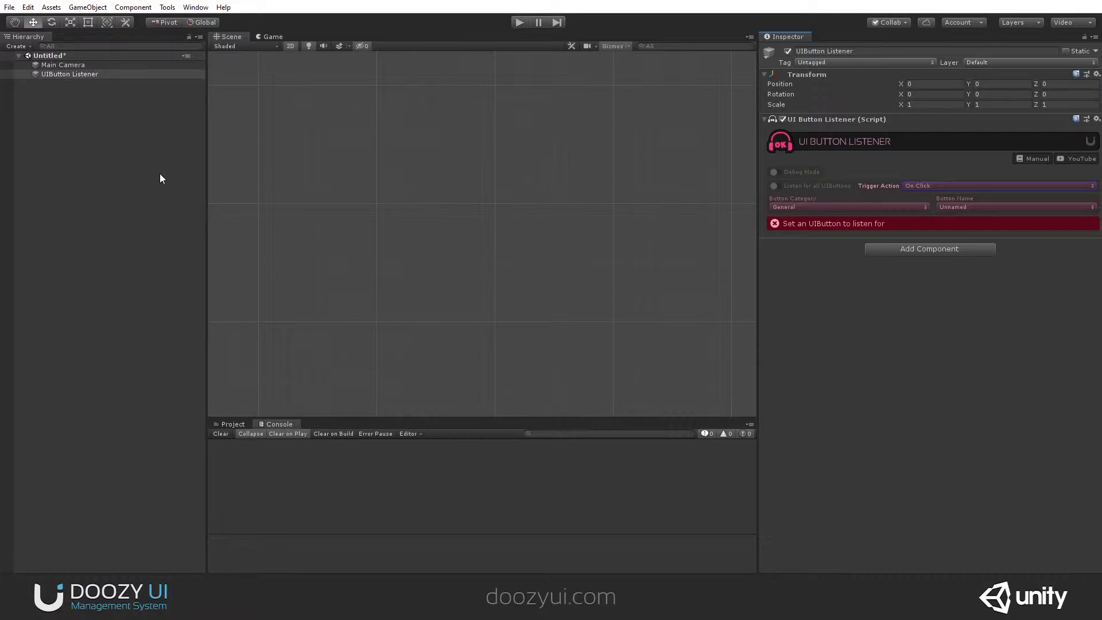
# - Create a Doozy UIButton with its canvas and duplicate it twice, moving a copy below
pyautogui.click(112, 131)
pyautogui.rightClick(103, 129)
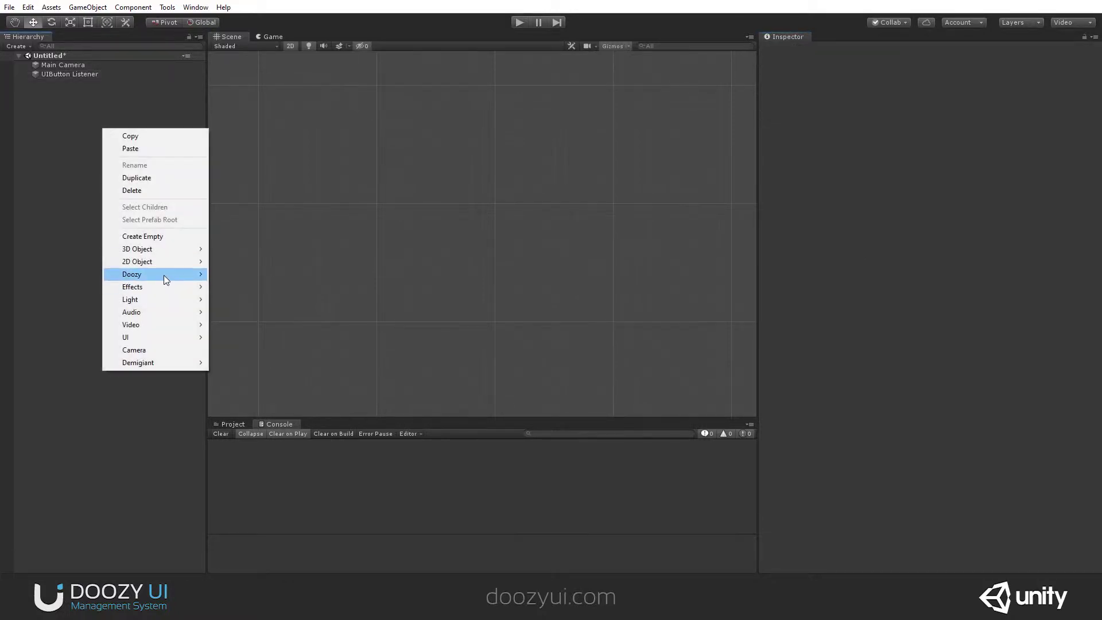
pyautogui.moveTo(167, 275)
pyautogui.moveTo(225, 275)
pyautogui.click(347, 274)
pyautogui.hotkey('ctrl', 'd')
pyautogui.moveTo(475, 137); pyautogui.dragTo(476, 224)
pyautogui.hotkey('ctrl', 'd')
# - Set the first button's name to One, rename it Button - One, and label it One
pyautogui.click(67, 102)
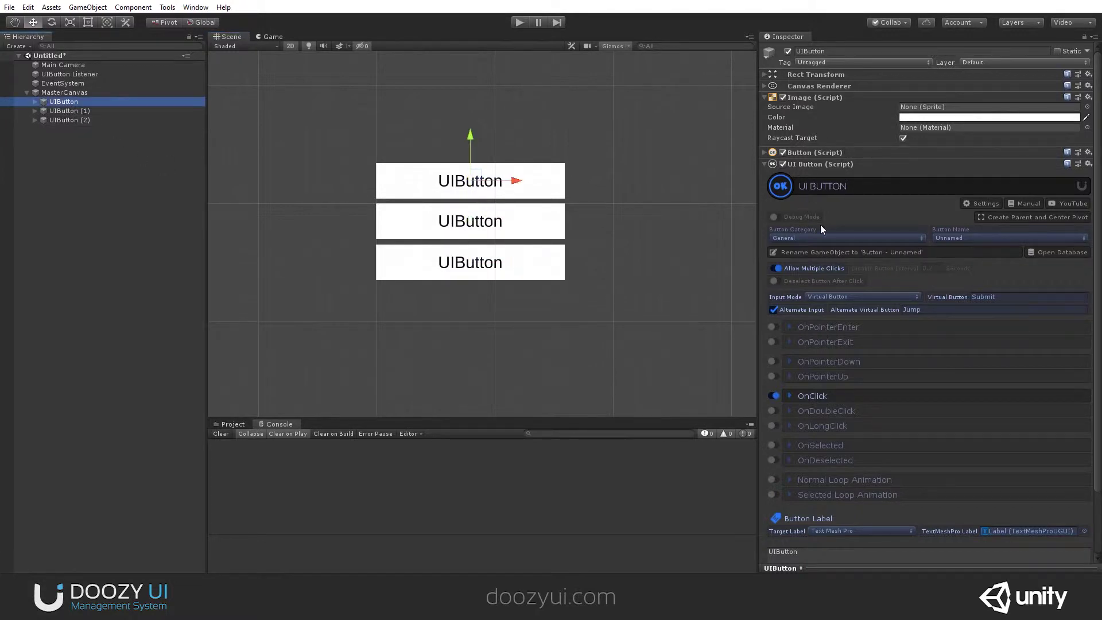
pyautogui.click(839, 237)
pyautogui.click(815, 288)
pyautogui.click(950, 237)
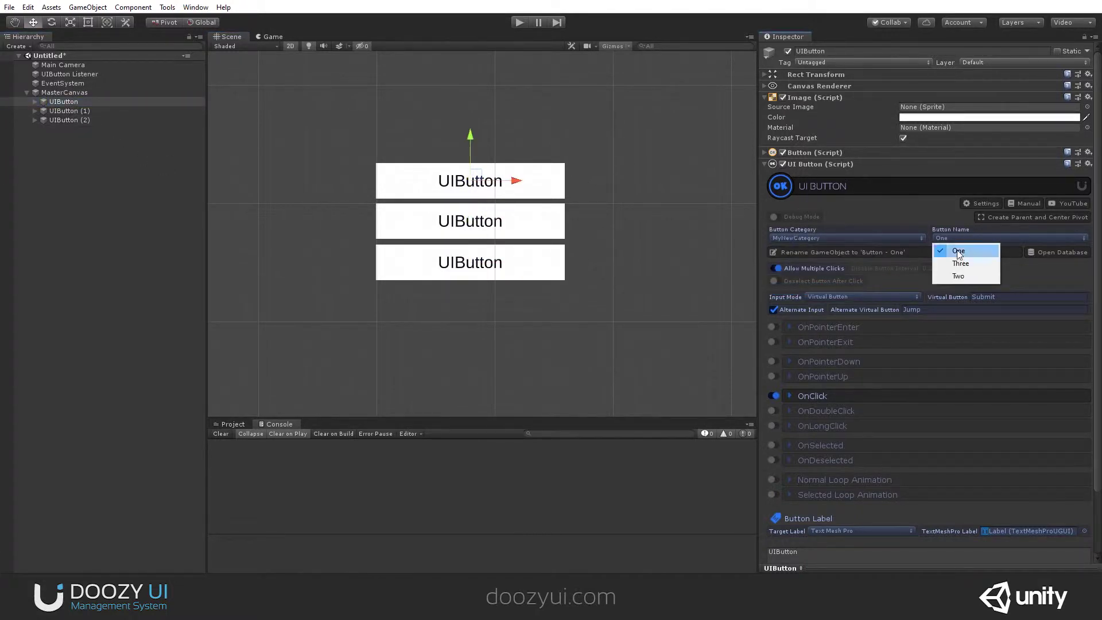
pyautogui.click(946, 250)
pyautogui.scroll(-3, 819, 516)
pyautogui.click(812, 492)
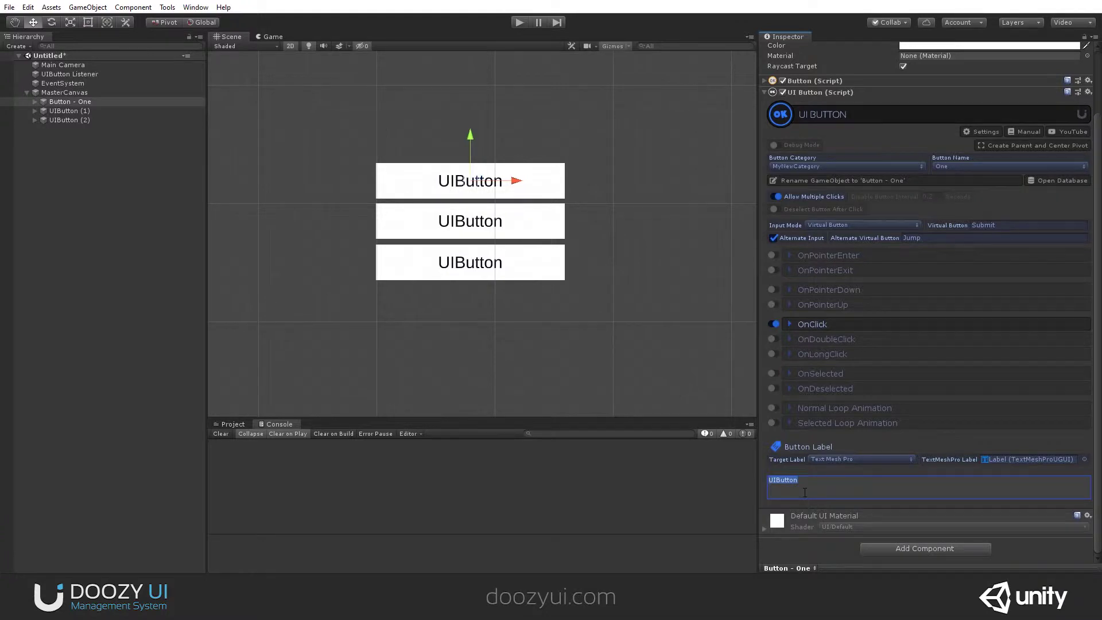
pyautogui.write('One')
pyautogui.click(118, 102)
# - Set the second button's name to Two, rename it Button - Two, and label it Two
pyautogui.click(119, 110)
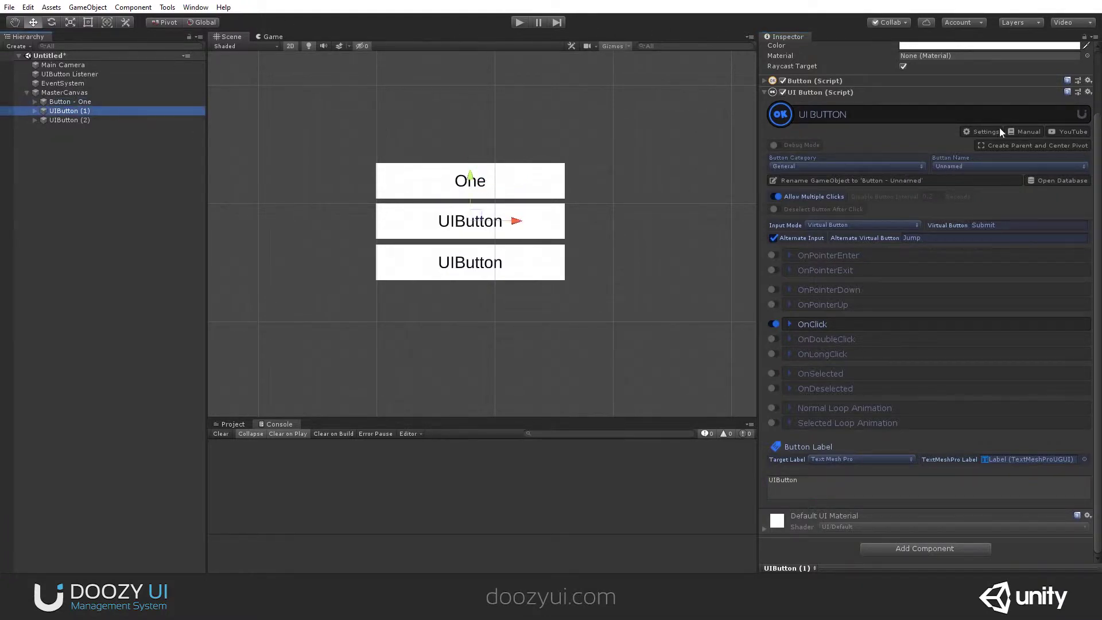
pyautogui.click(1005, 166)
pyautogui.click(956, 190)
pyautogui.click(915, 181)
pyautogui.click(833, 490)
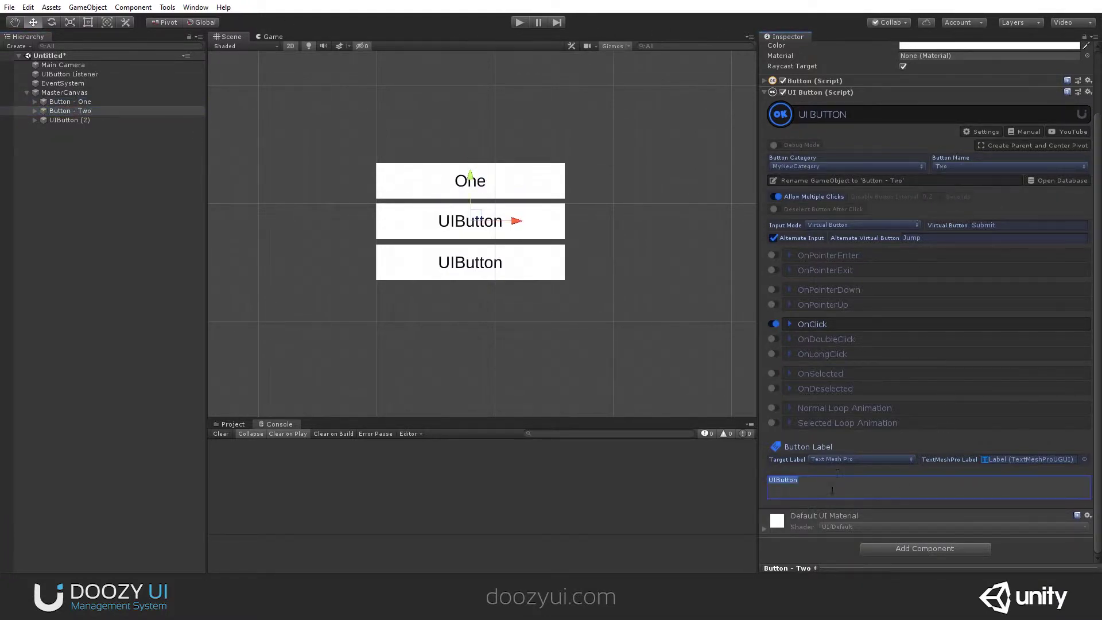
pyautogui.write('Two')
pyautogui.click(63, 126)
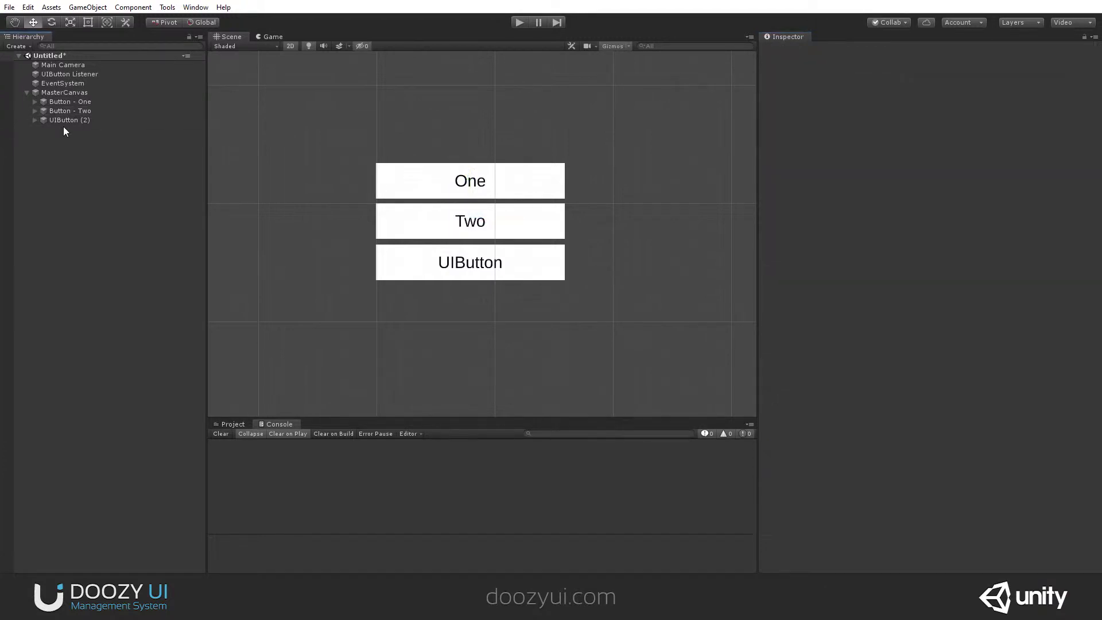
# - Set the third button's name to Three, rename it Button - Three, and label it Three
pyautogui.click(64, 122)
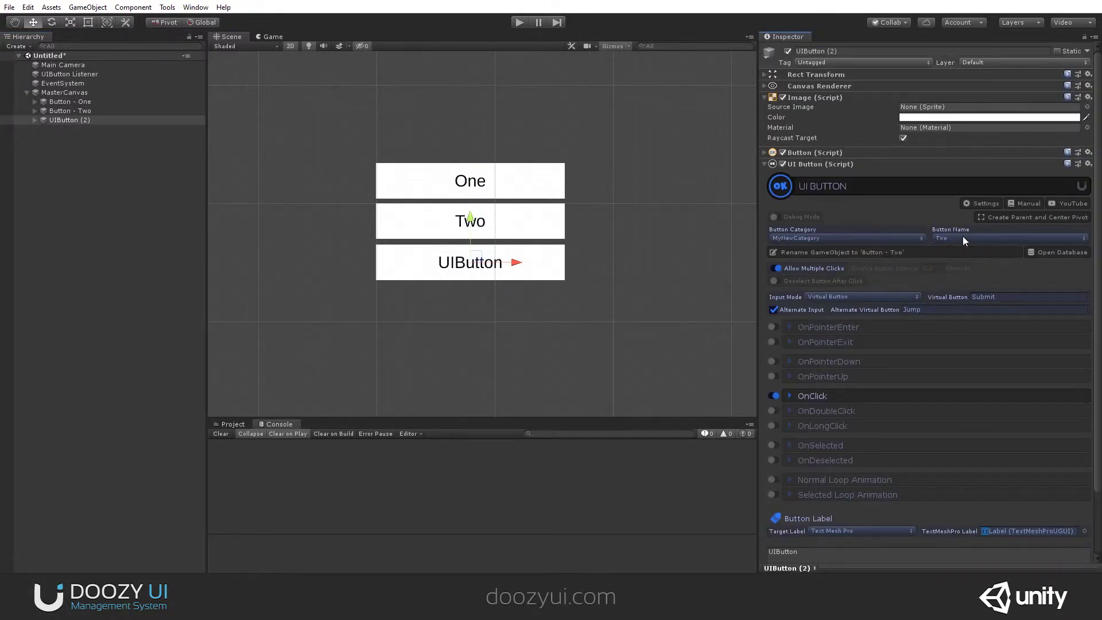
pyautogui.click(963, 236)
pyautogui.click(962, 263)
pyautogui.click(905, 251)
pyautogui.scroll(-3, 846, 518)
pyautogui.click(814, 483)
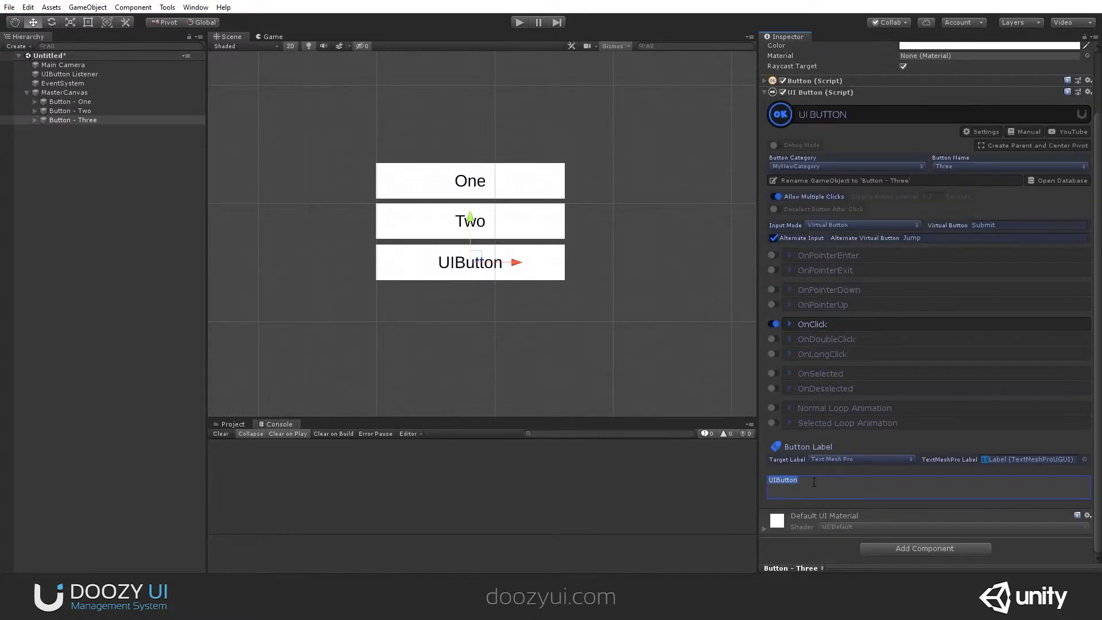
pyautogui.write('Three')
pyautogui.click(57, 74)
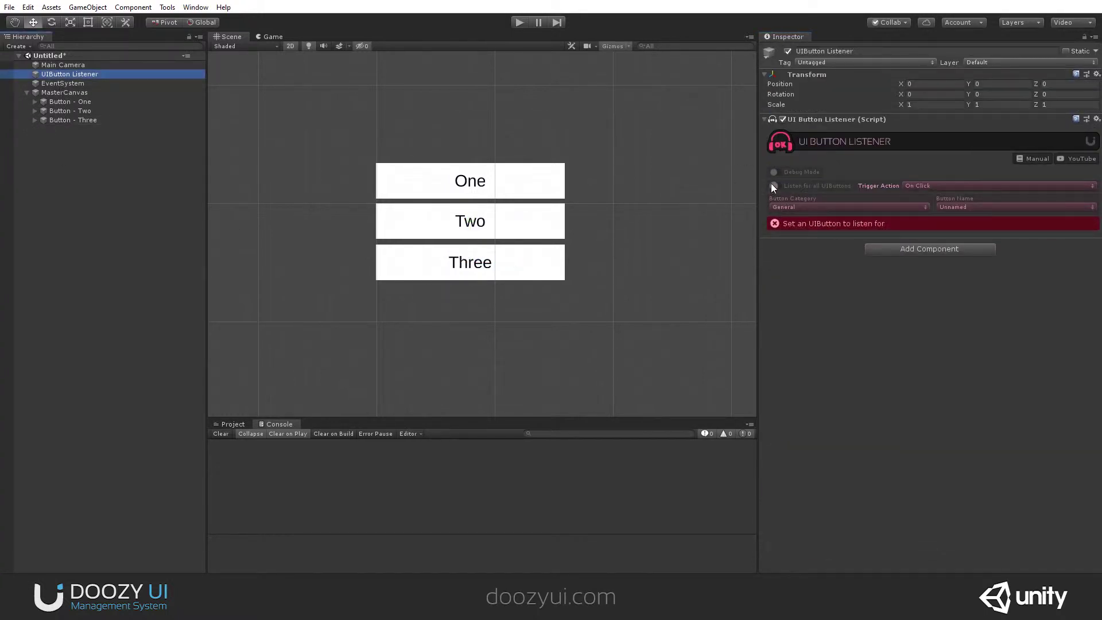
# - Enable Listen for all UIButtons and Debug Mode, enter Play mode, then disable the listener
pyautogui.click(773, 186)
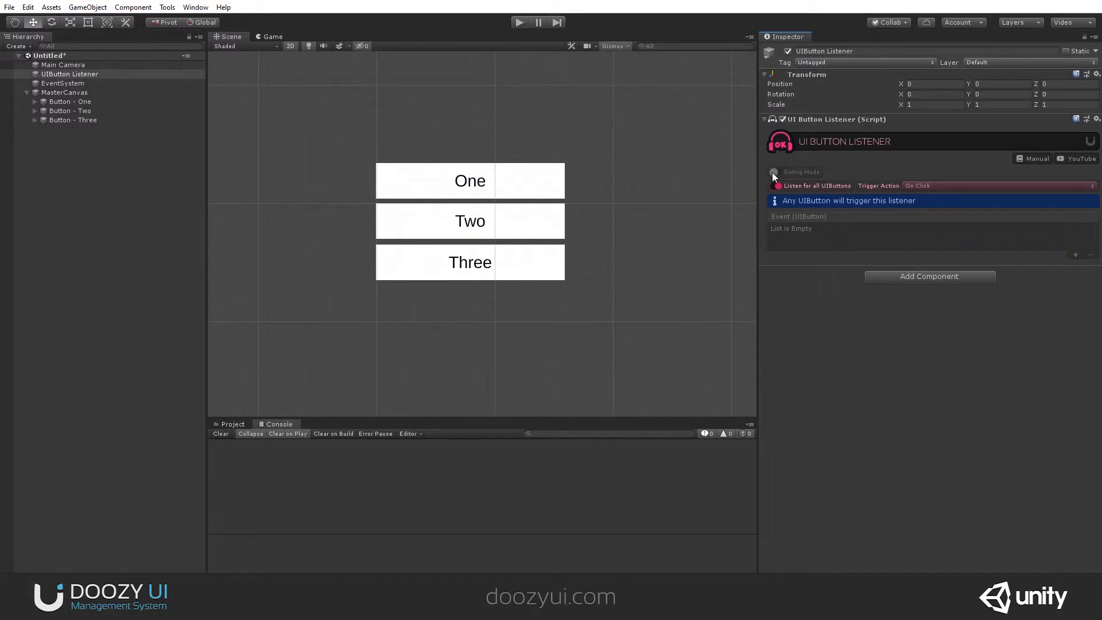
pyautogui.click(774, 173)
pyautogui.click(519, 22)
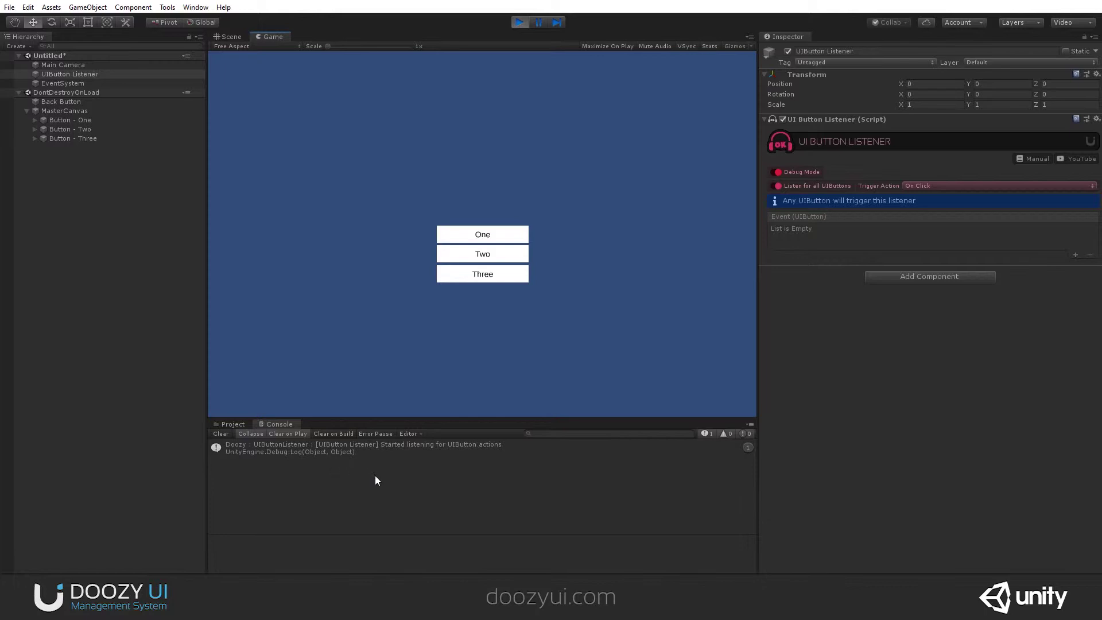
pyautogui.click(789, 52)
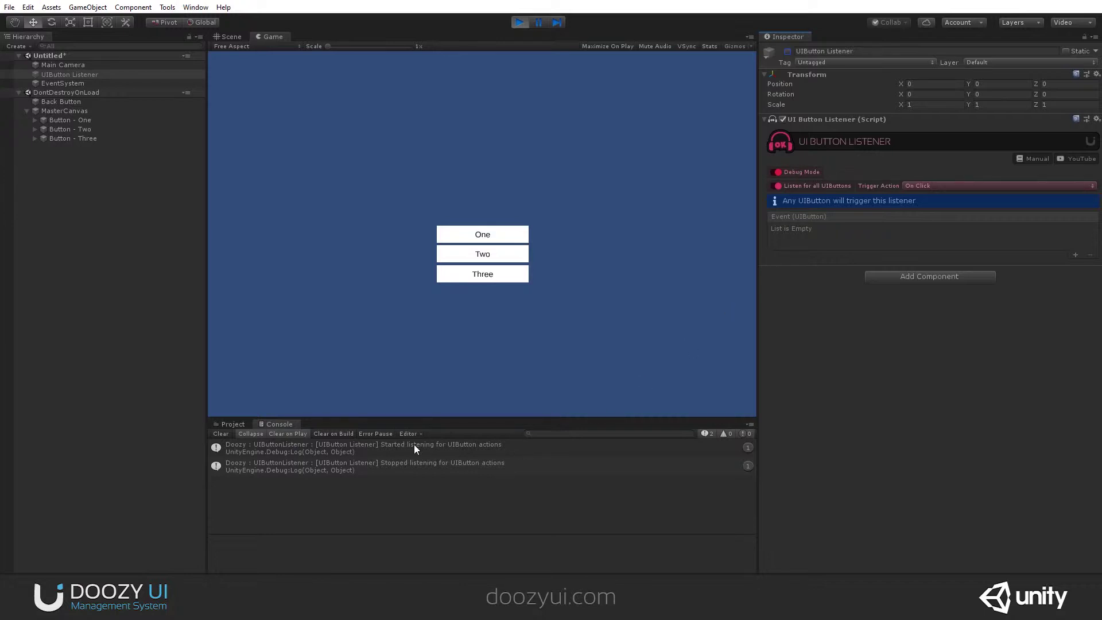
# - Re-enable the listener, clear the console, and click One, Two and Three to log OnClick events
pyautogui.click(218, 435)
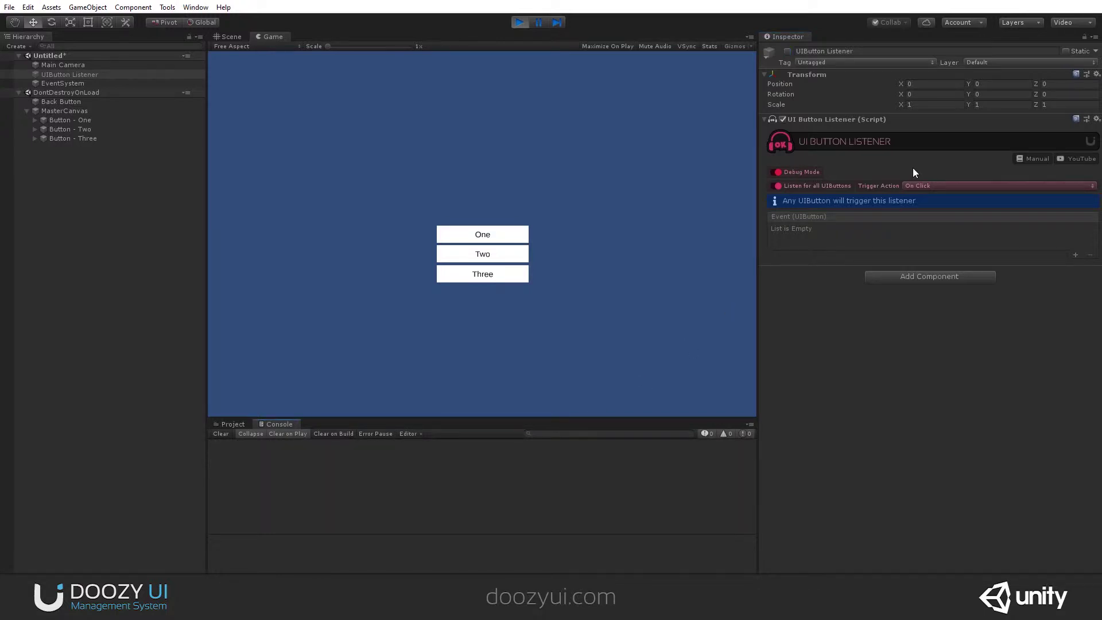
pyautogui.click(789, 51)
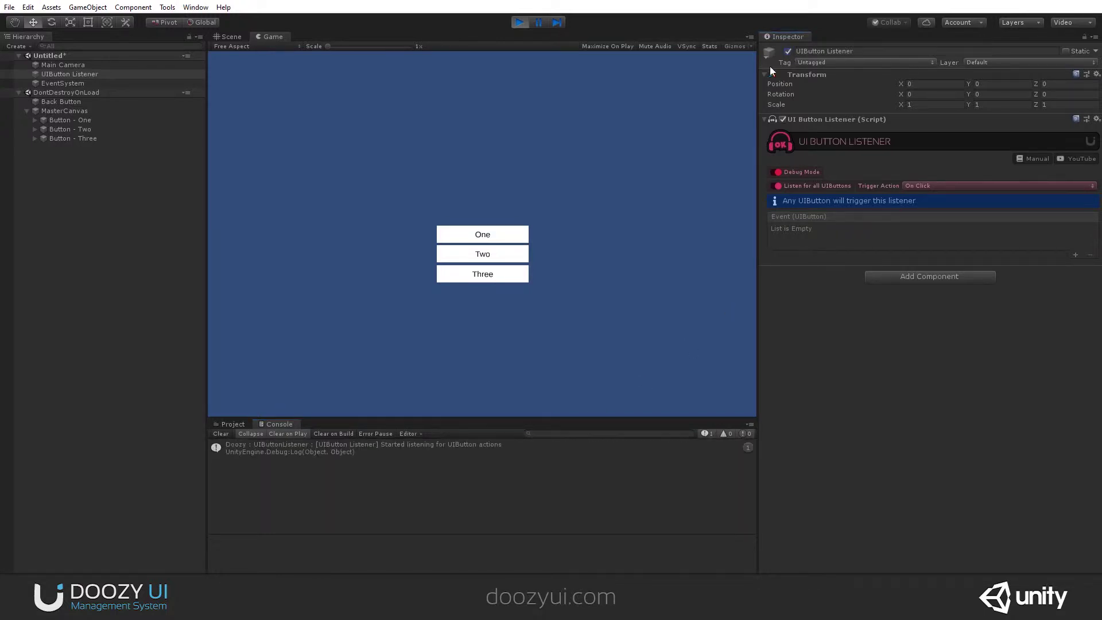
pyautogui.click(215, 433)
pyautogui.click(515, 232)
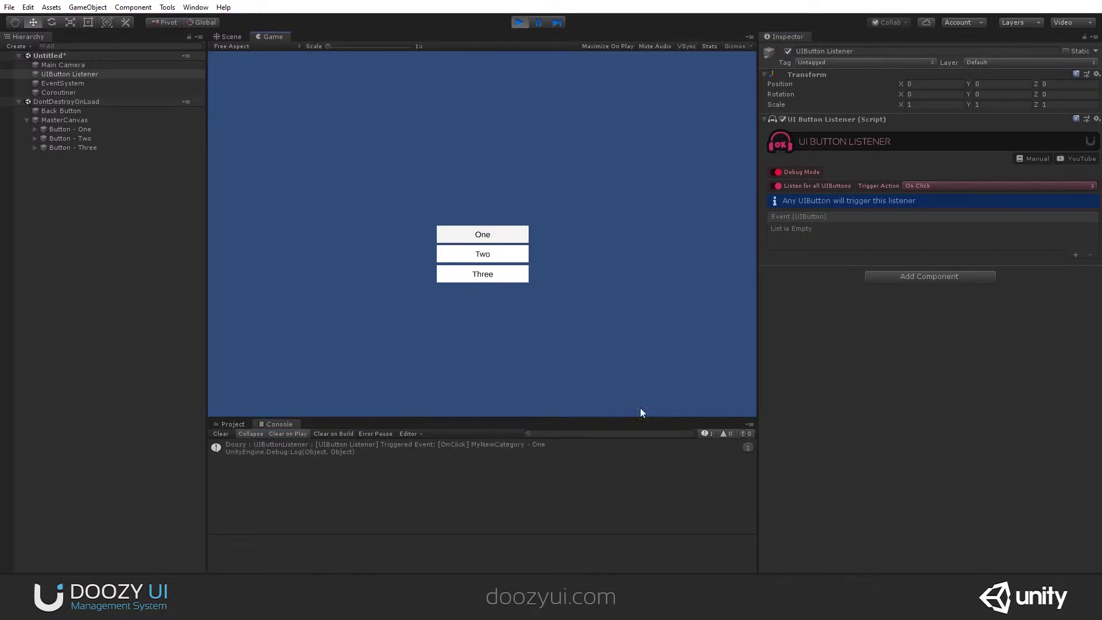
pyautogui.click(515, 252)
pyautogui.click(489, 274)
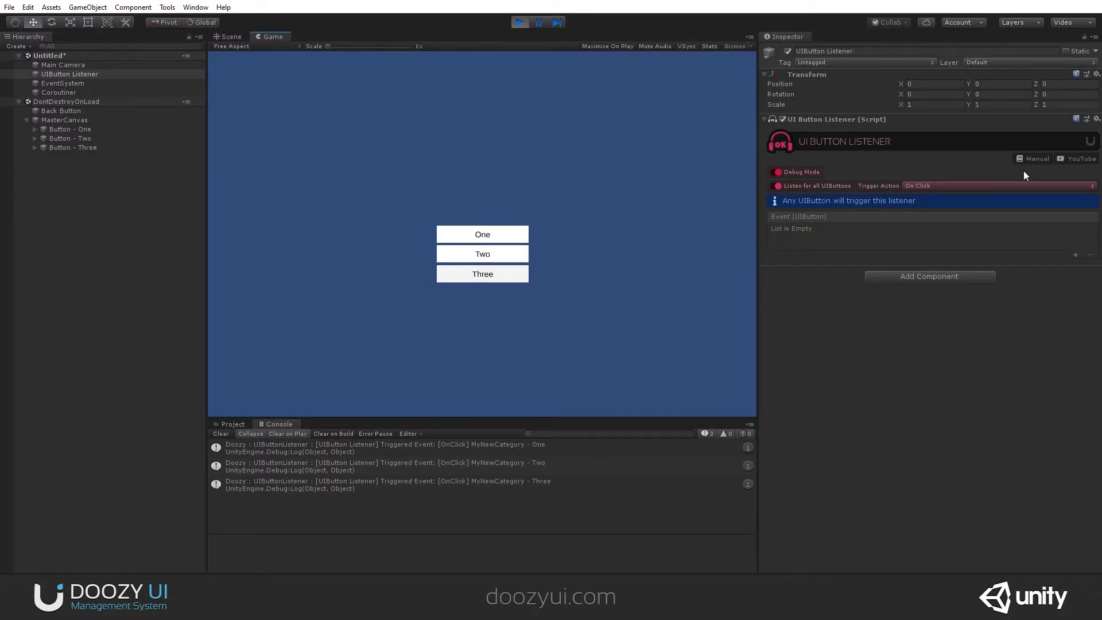
# - Switch the trigger action to On Double Click, clear the console, and single-click Three and One
pyautogui.click(963, 185)
pyautogui.click(936, 211)
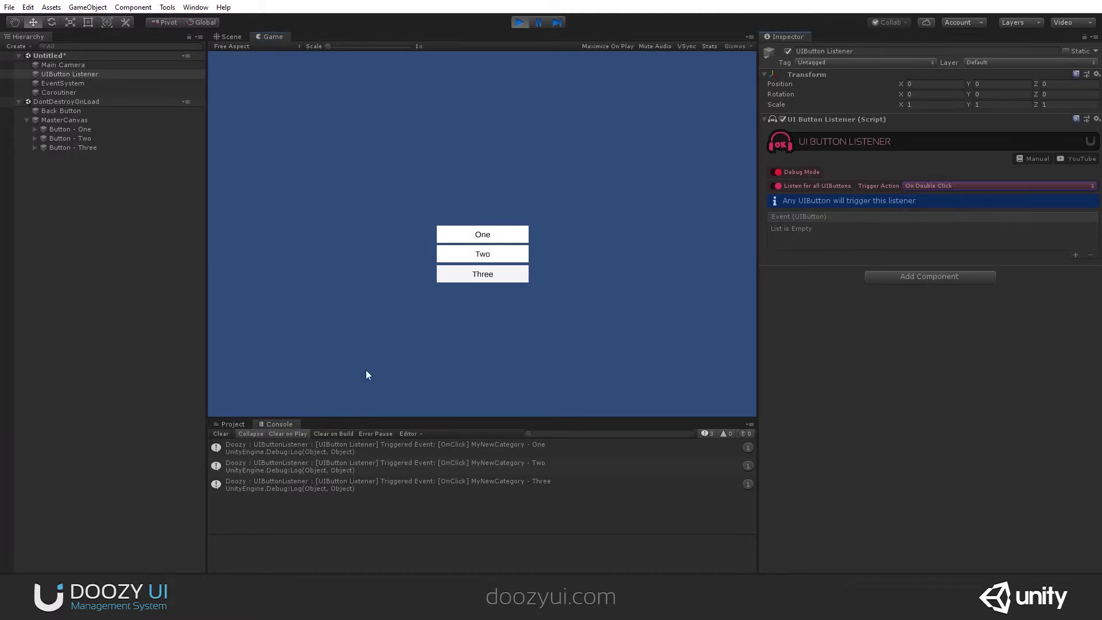
pyautogui.click(226, 434)
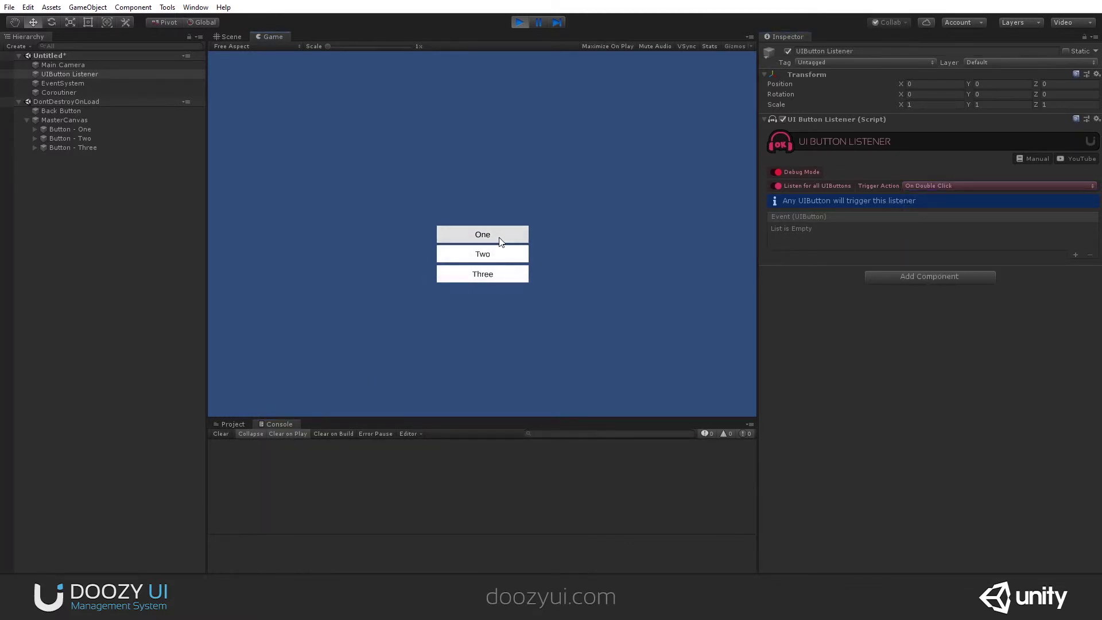
pyautogui.click(506, 274)
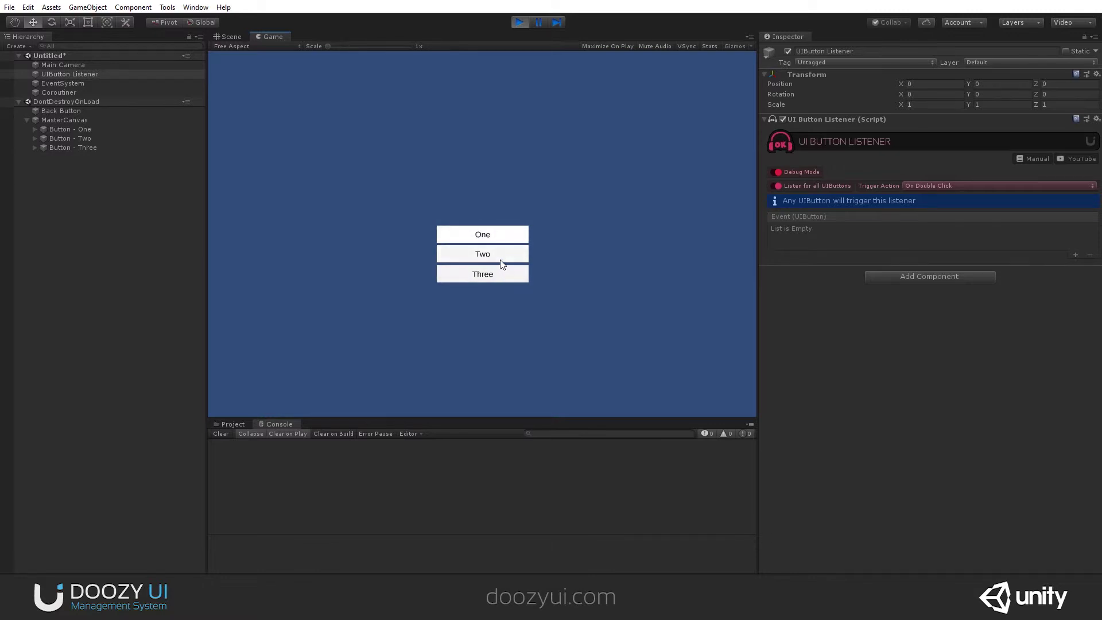
pyautogui.click(503, 237)
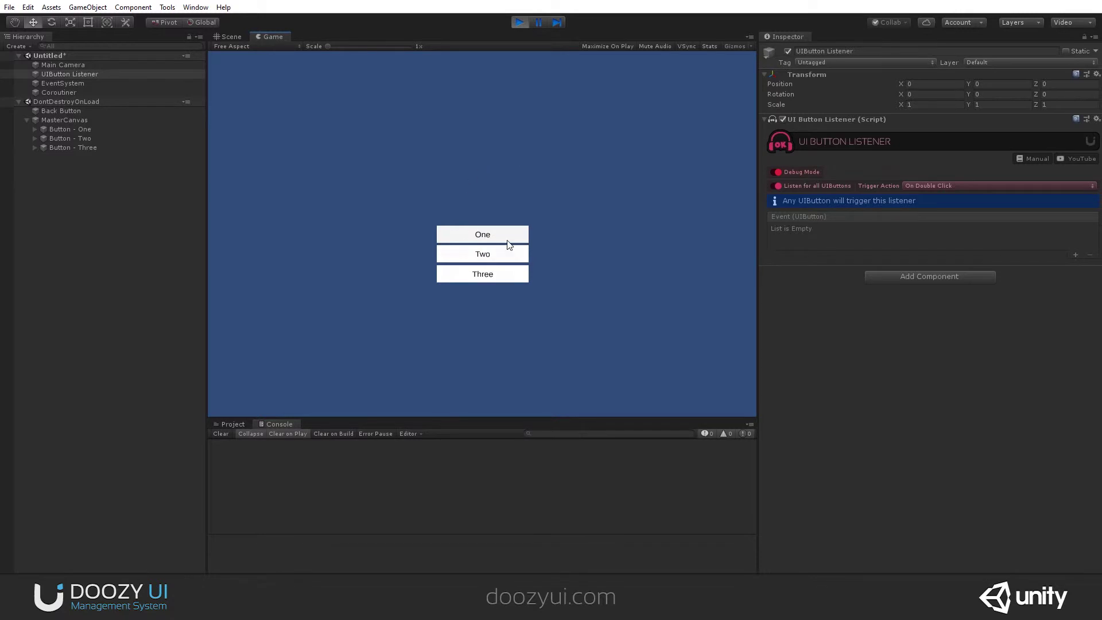
# - Enable OnDoubleClick on Button - One, double-click One twice to log triggers, clearing the console each time
pyautogui.click(46, 129)
pyautogui.click(775, 411)
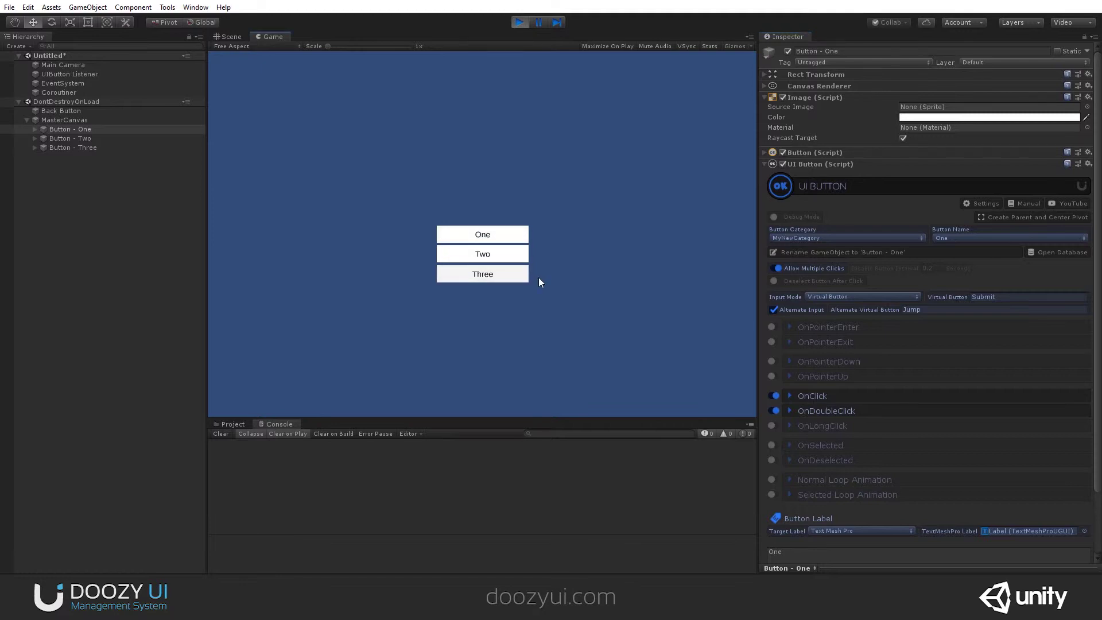
pyautogui.click(505, 253)
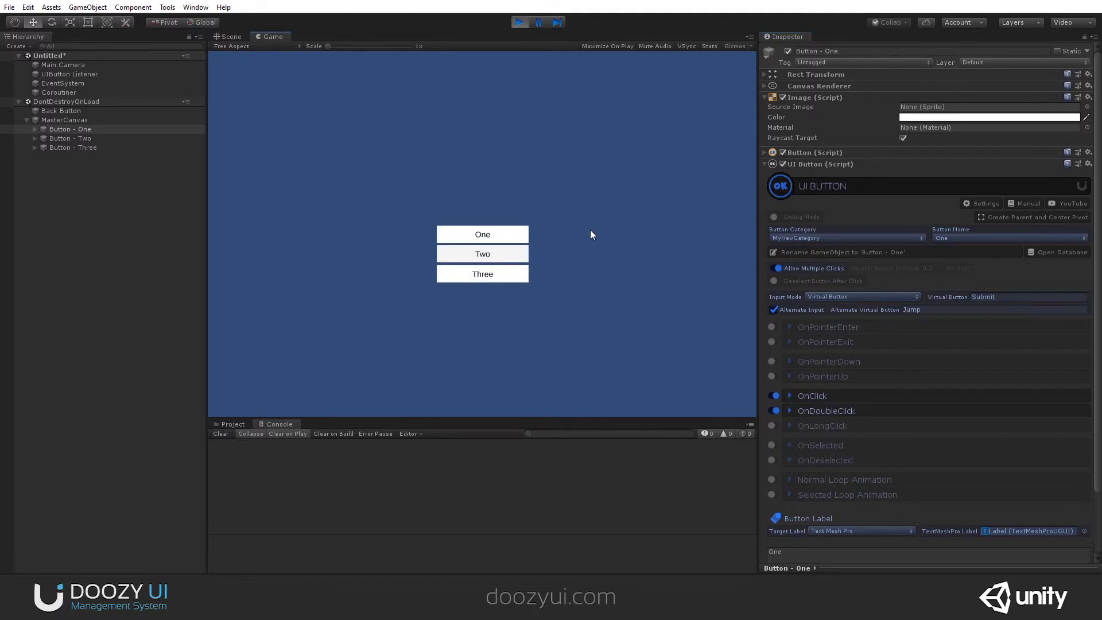
pyautogui.doubleClick(505, 236)
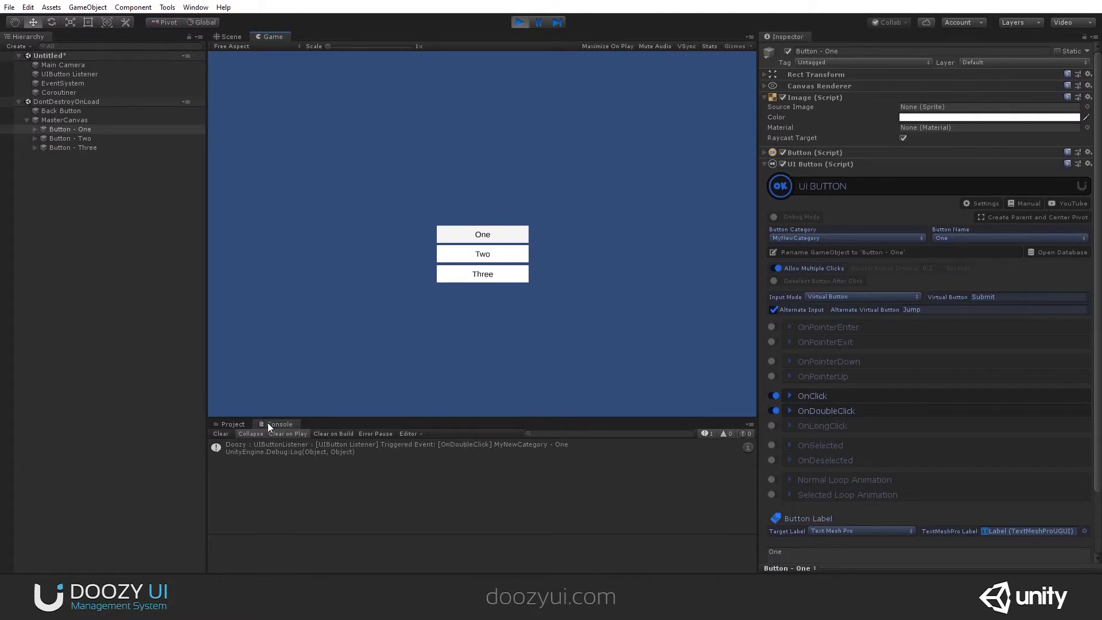
pyautogui.click(225, 434)
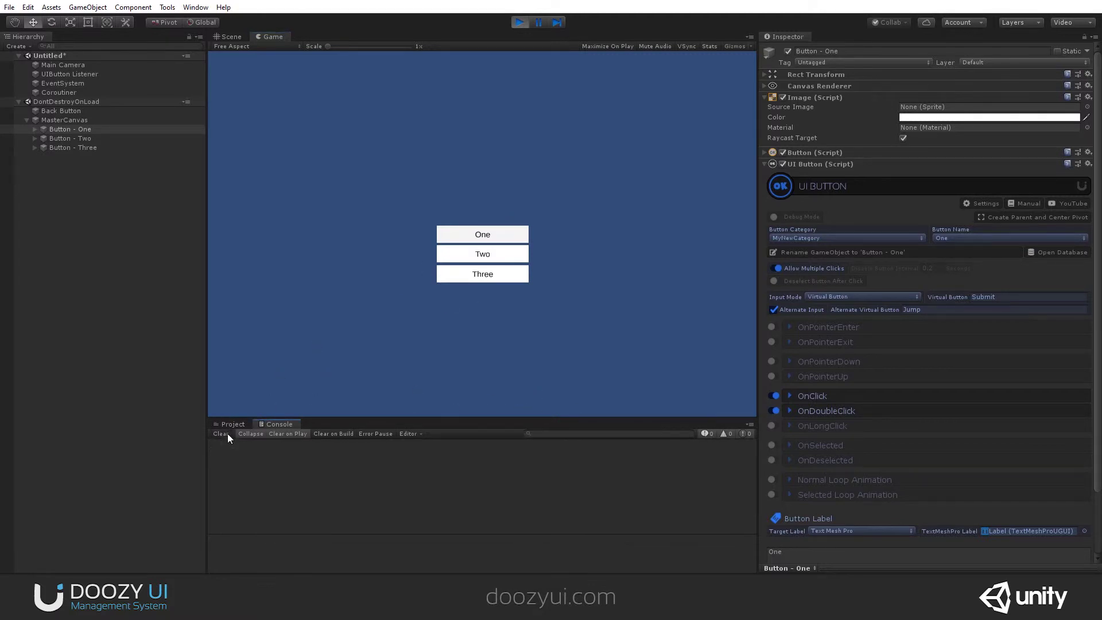
pyautogui.click(511, 236)
pyautogui.doubleClick(519, 234)
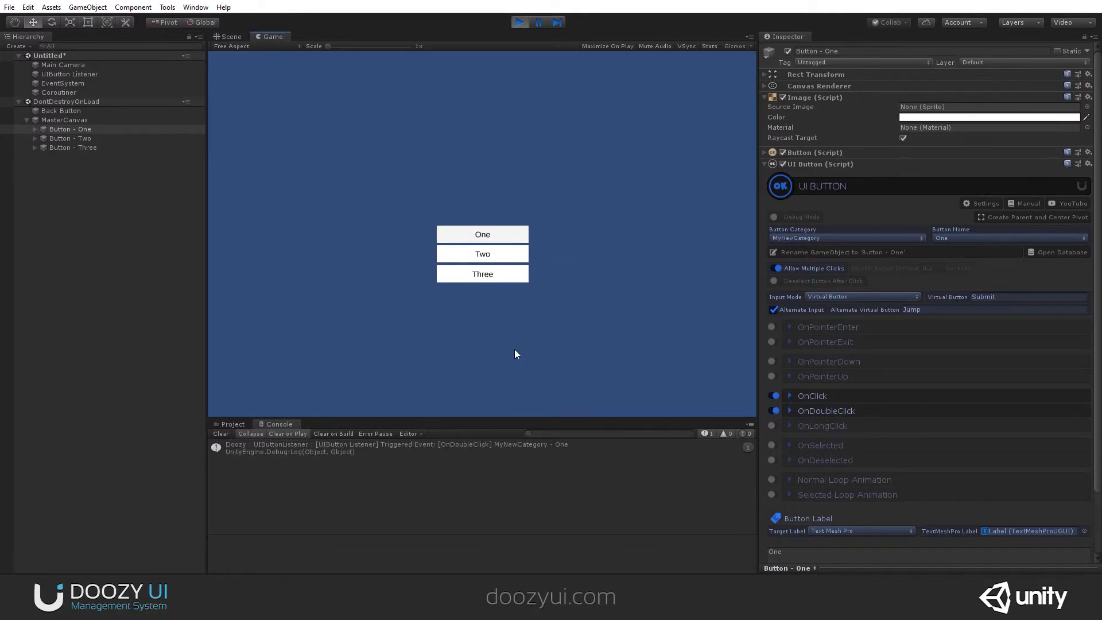
pyautogui.click(221, 435)
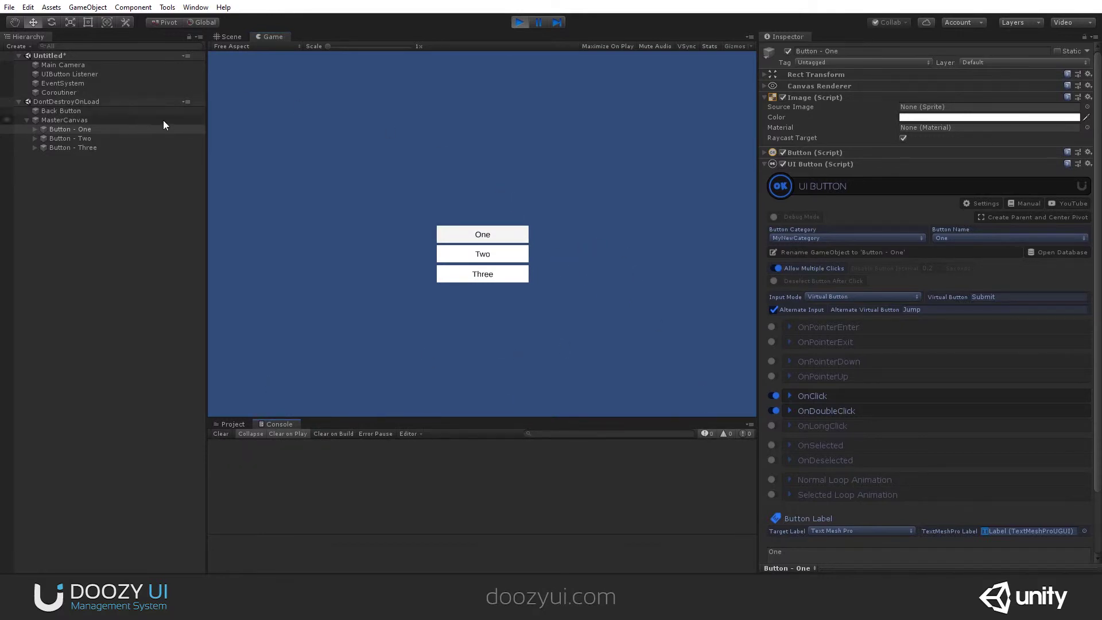
# - Set the UIButton Listener's trigger action to On Long Click
pyautogui.click(108, 73)
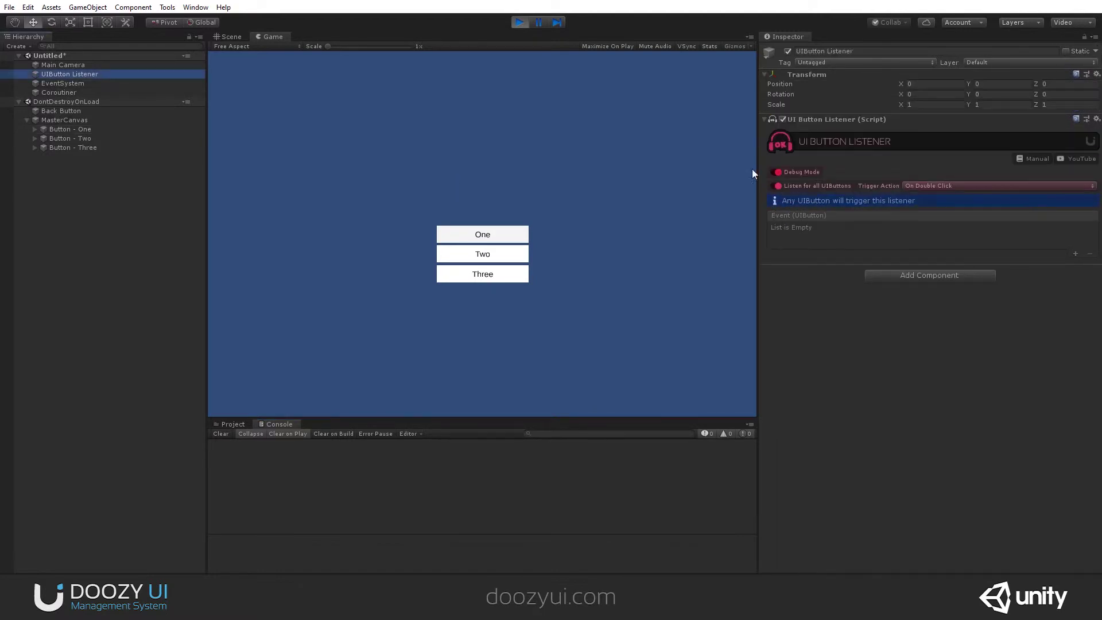
pyautogui.click(935, 185)
pyautogui.click(971, 225)
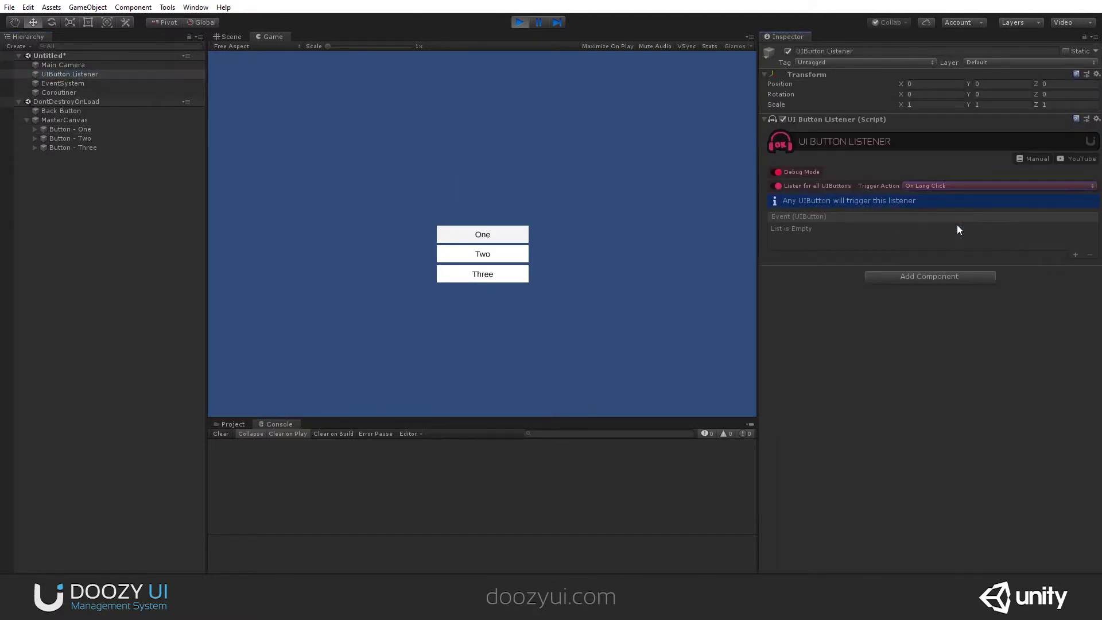
# - Enable OnLongClick on Button - Two, test One and Three, long-press Two, then clear the console
pyautogui.click(82, 140)
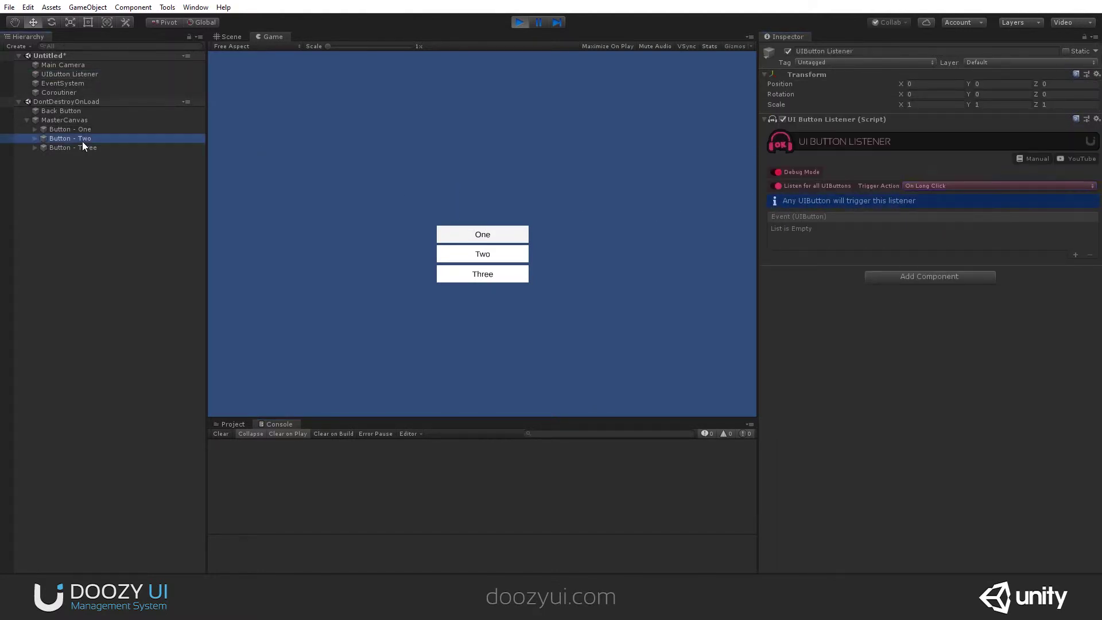
pyautogui.click(775, 425)
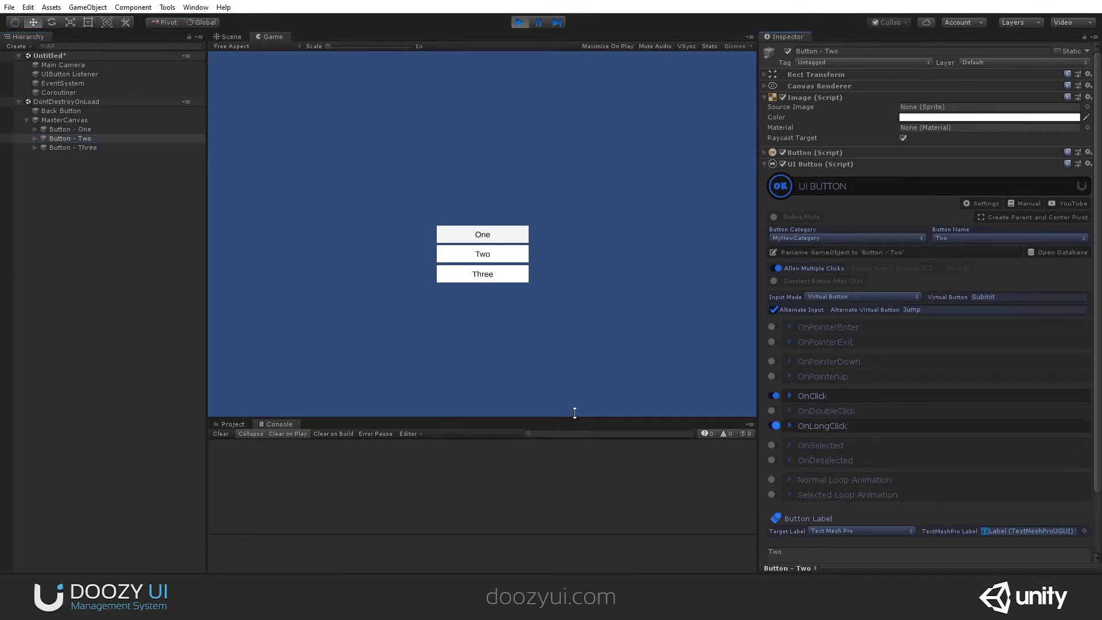
pyautogui.click(504, 238)
pyautogui.click(520, 275)
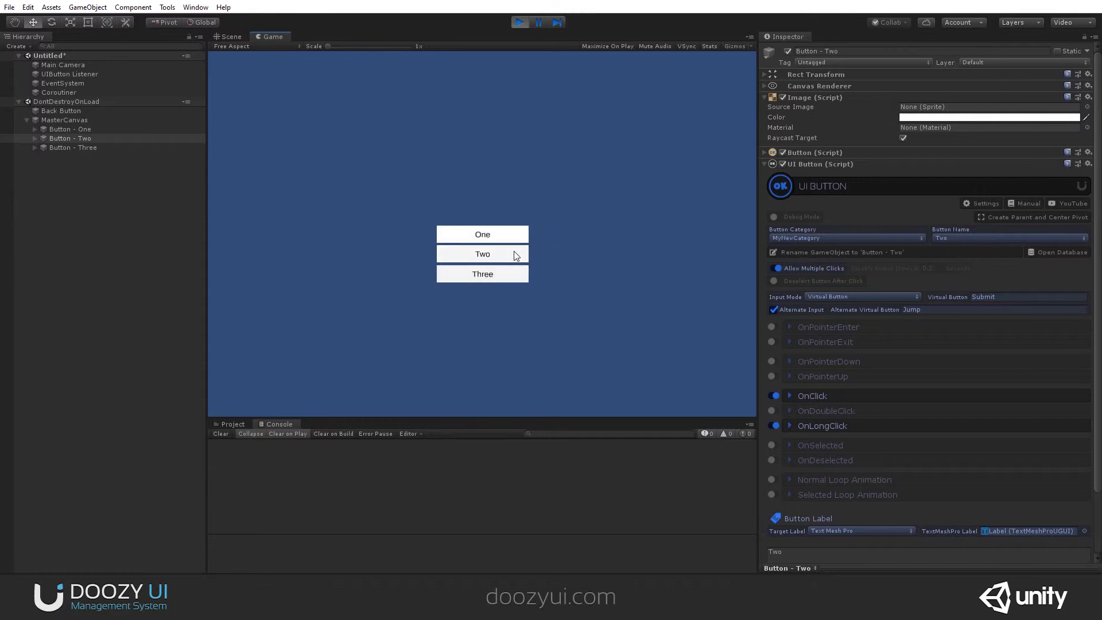
pyautogui.click(515, 256)
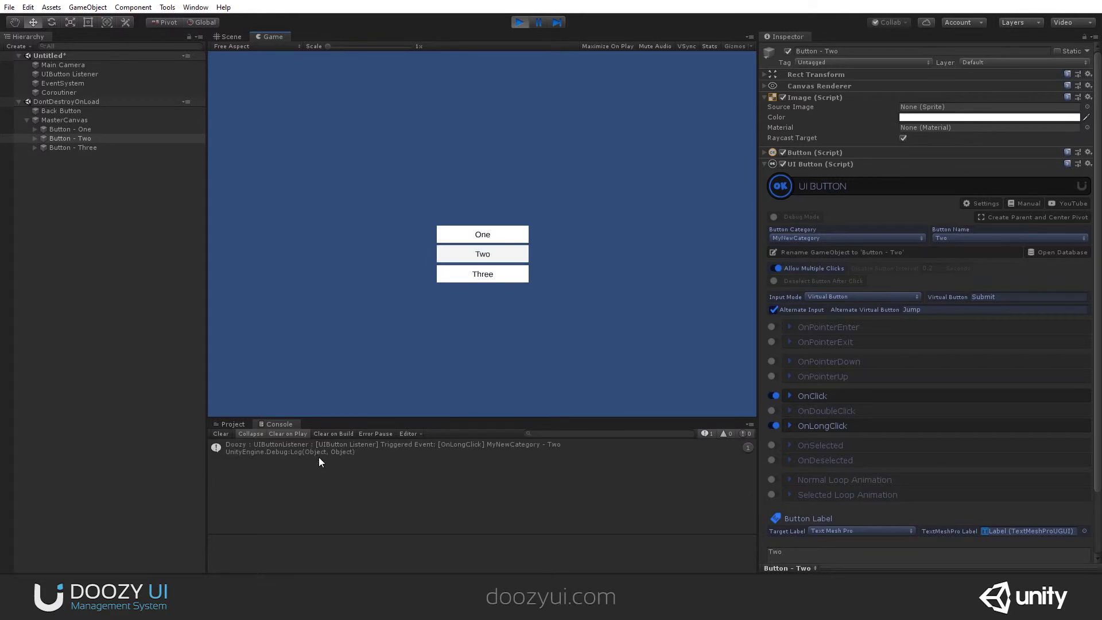
pyautogui.click(221, 434)
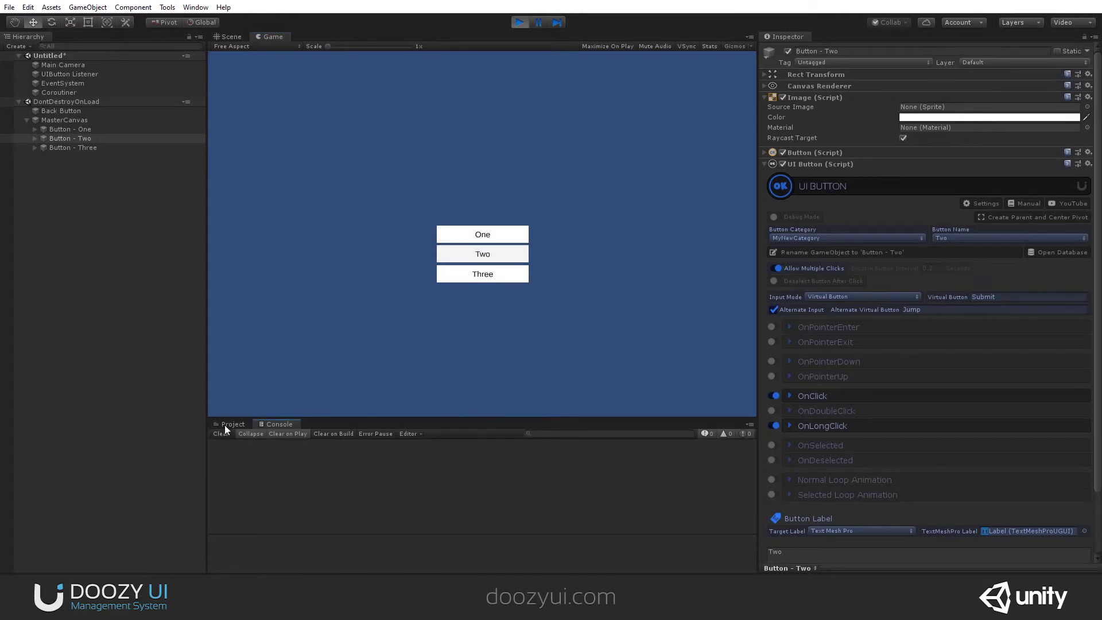
# - Set the listener to On Click, untick Listen for all UIButtons, and target MyNewCategory / One
pyautogui.click(91, 76)
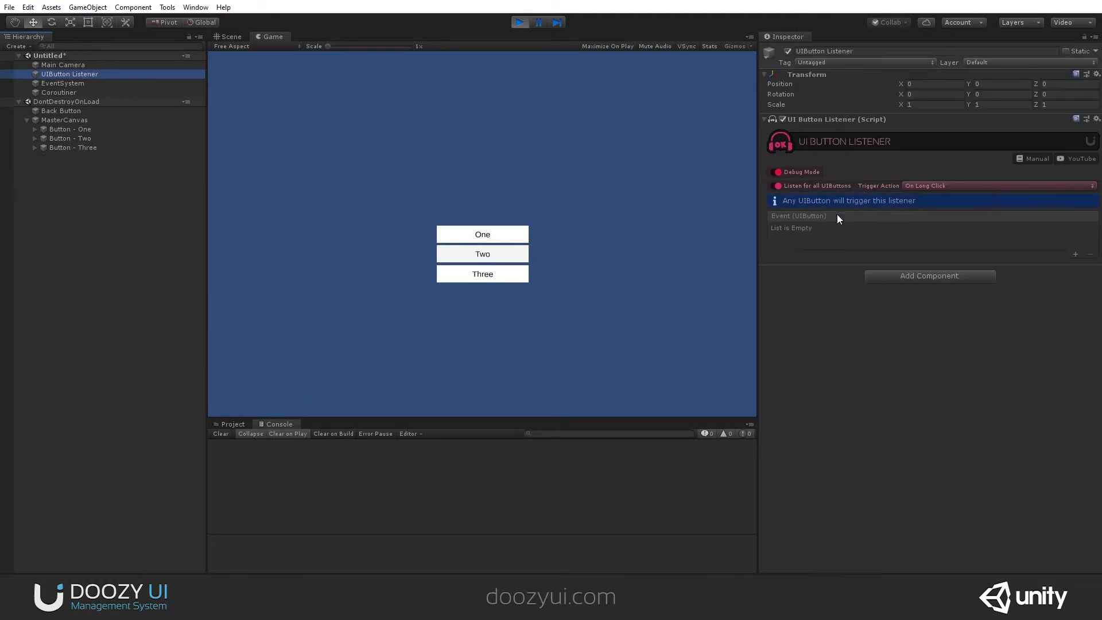
pyautogui.click(925, 185)
pyautogui.click(933, 197)
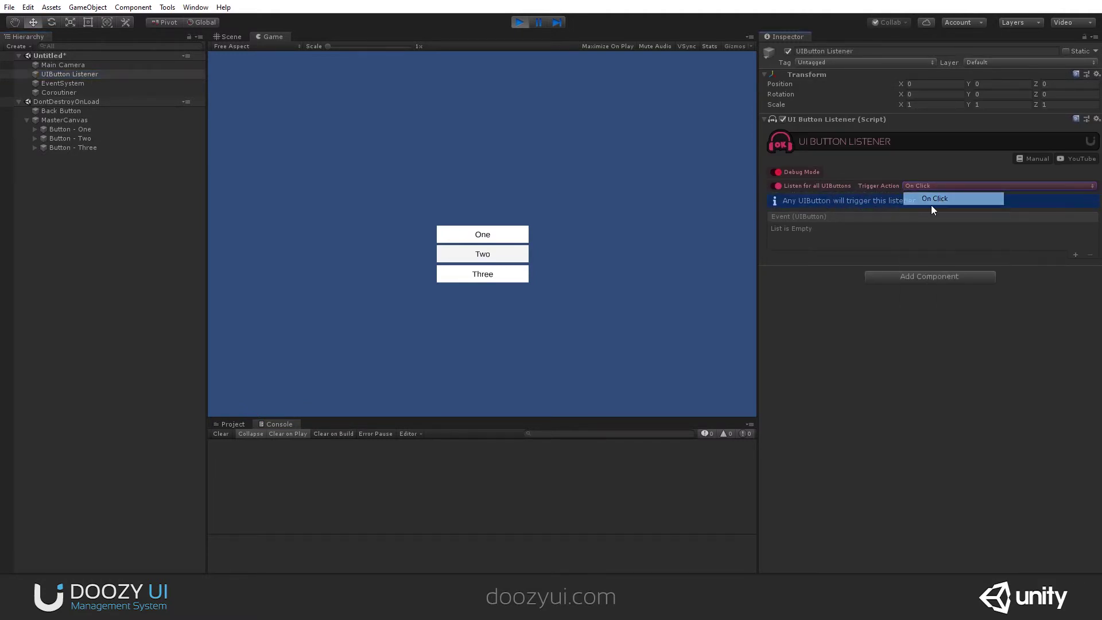
pyautogui.click(779, 186)
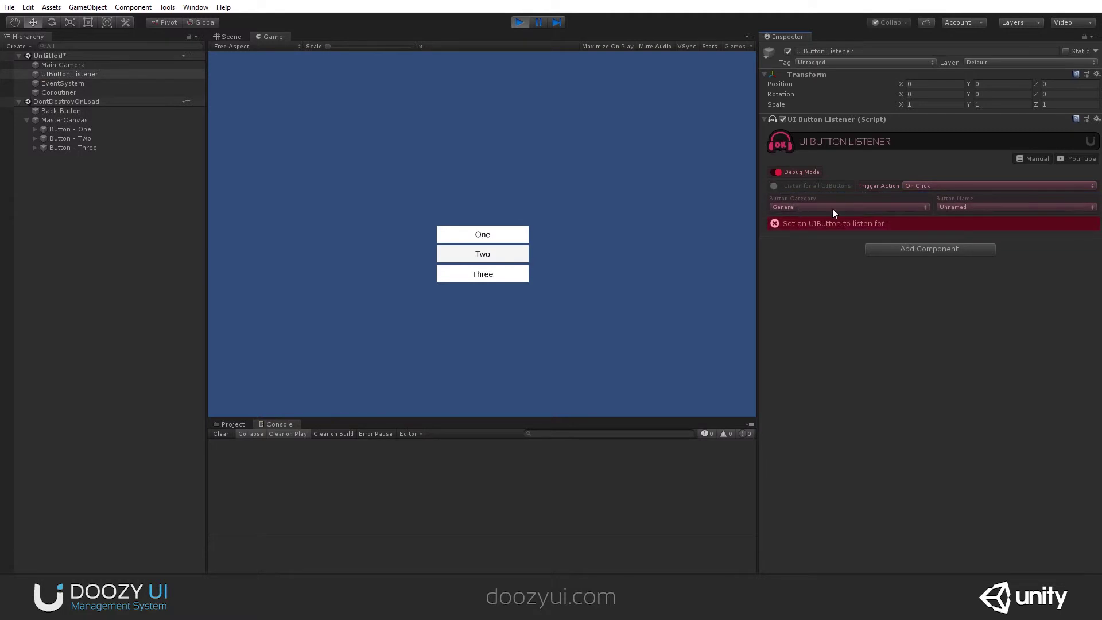
pyautogui.click(882, 209)
pyautogui.click(786, 260)
pyautogui.click(939, 206)
pyautogui.click(957, 236)
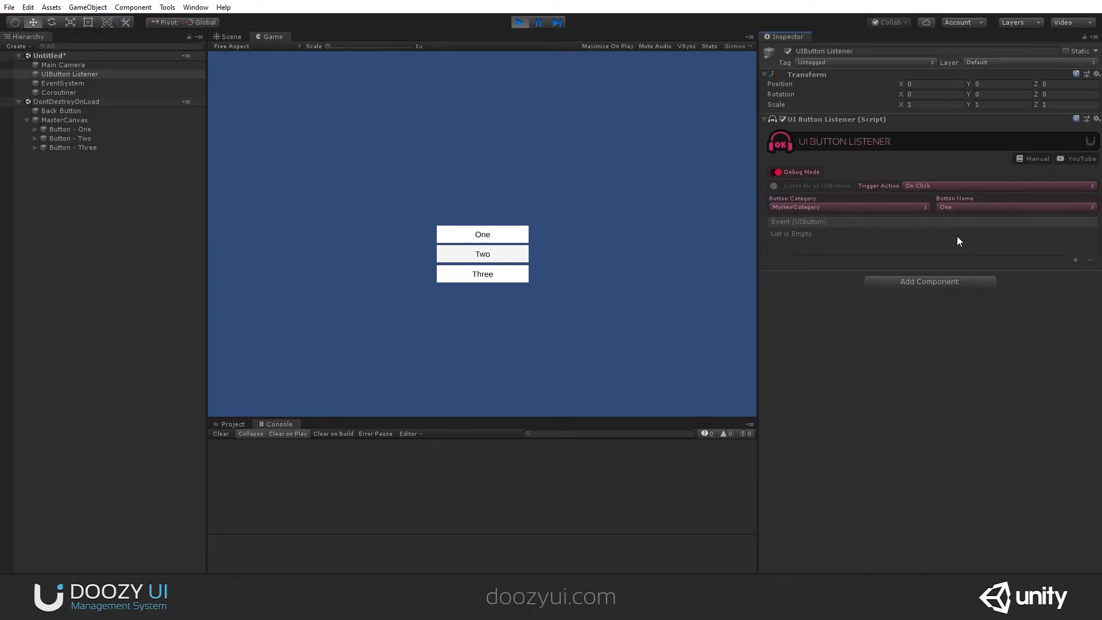
# - Click Three, Two, then One in the game to check only One is logged
pyautogui.click(504, 276)
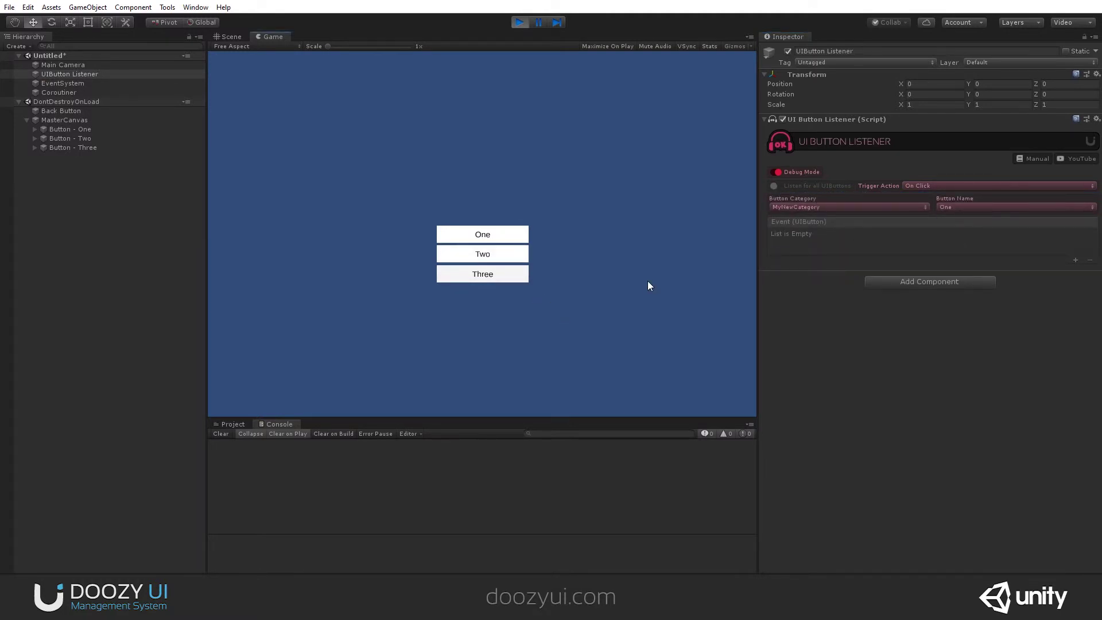
pyautogui.click(511, 257)
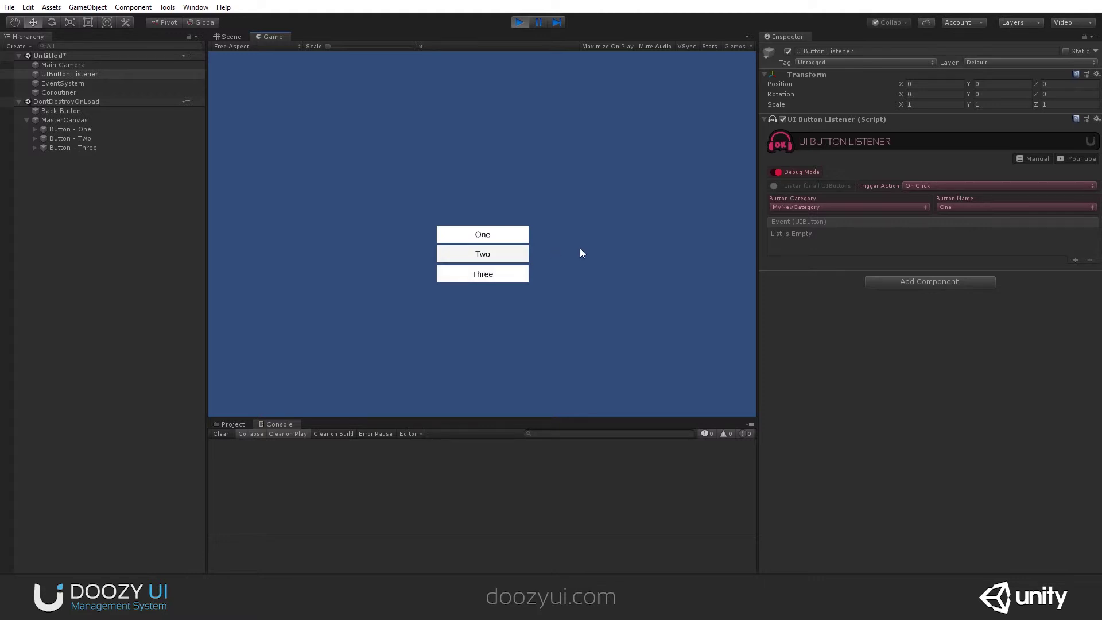
pyautogui.click(514, 235)
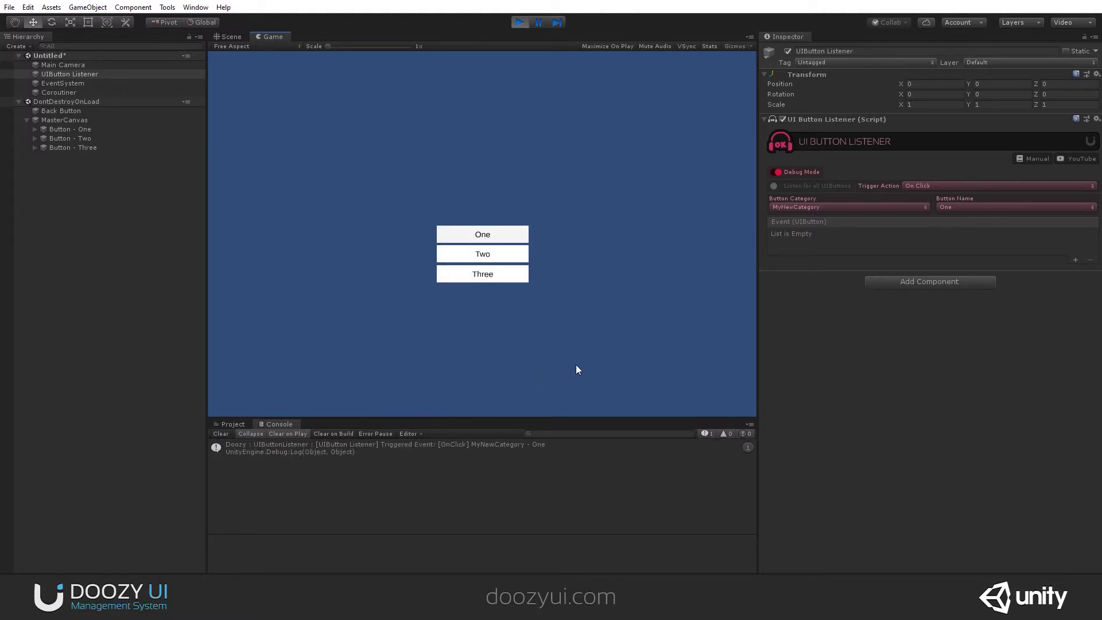
# - Give the listener's Event (UIButton) list three blank slots, then review its trigger action options
pyautogui.click(1076, 260)
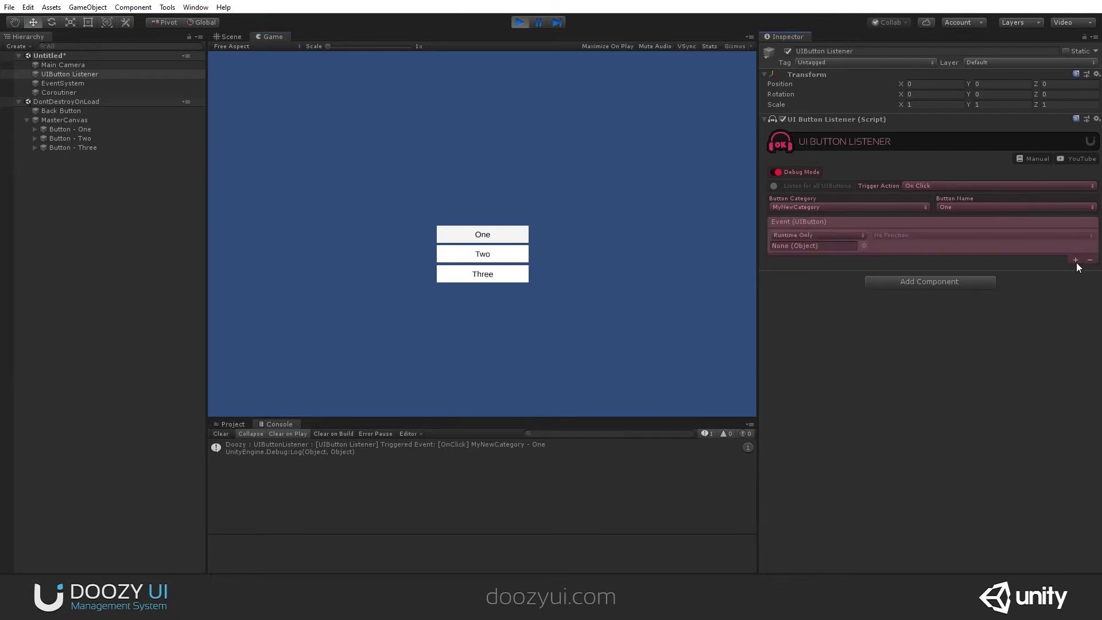
pyautogui.click(1076, 261)
pyautogui.click(1076, 284)
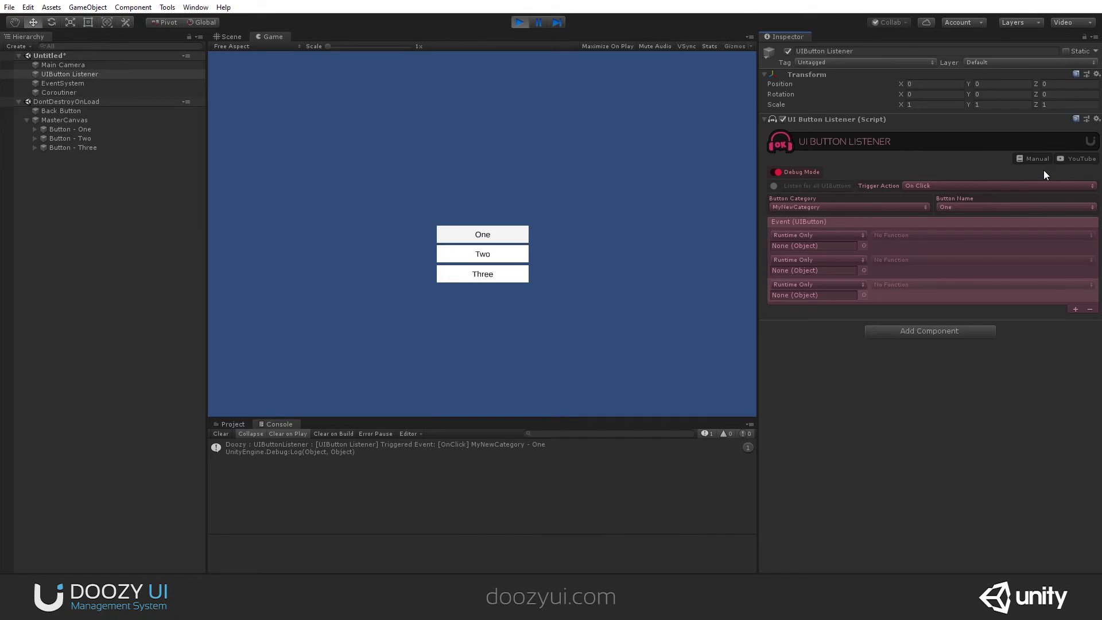
pyautogui.click(917, 189)
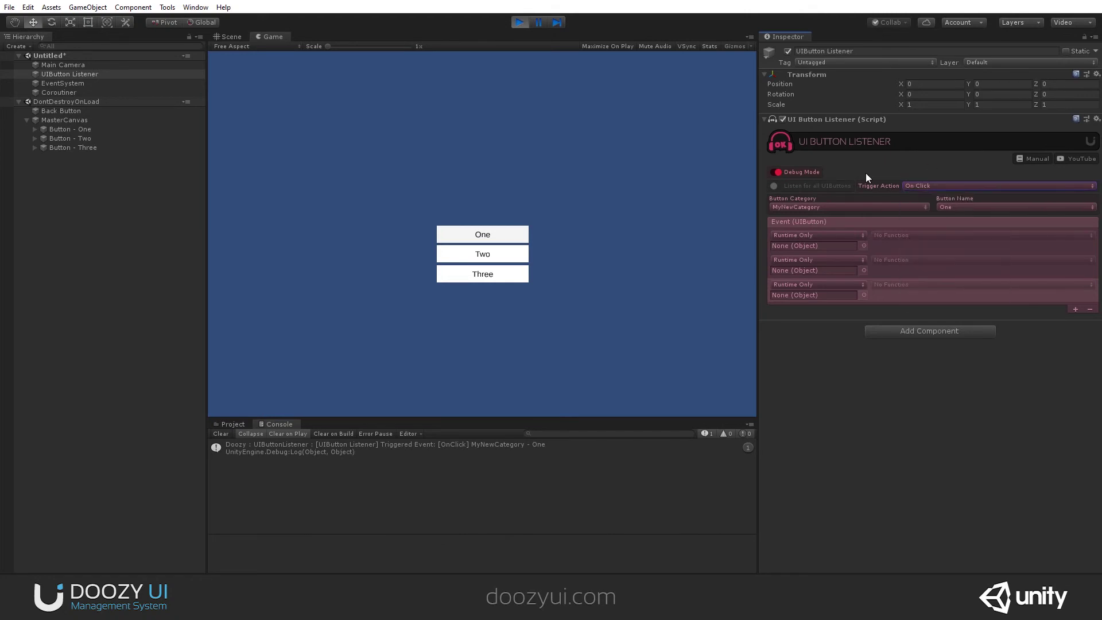